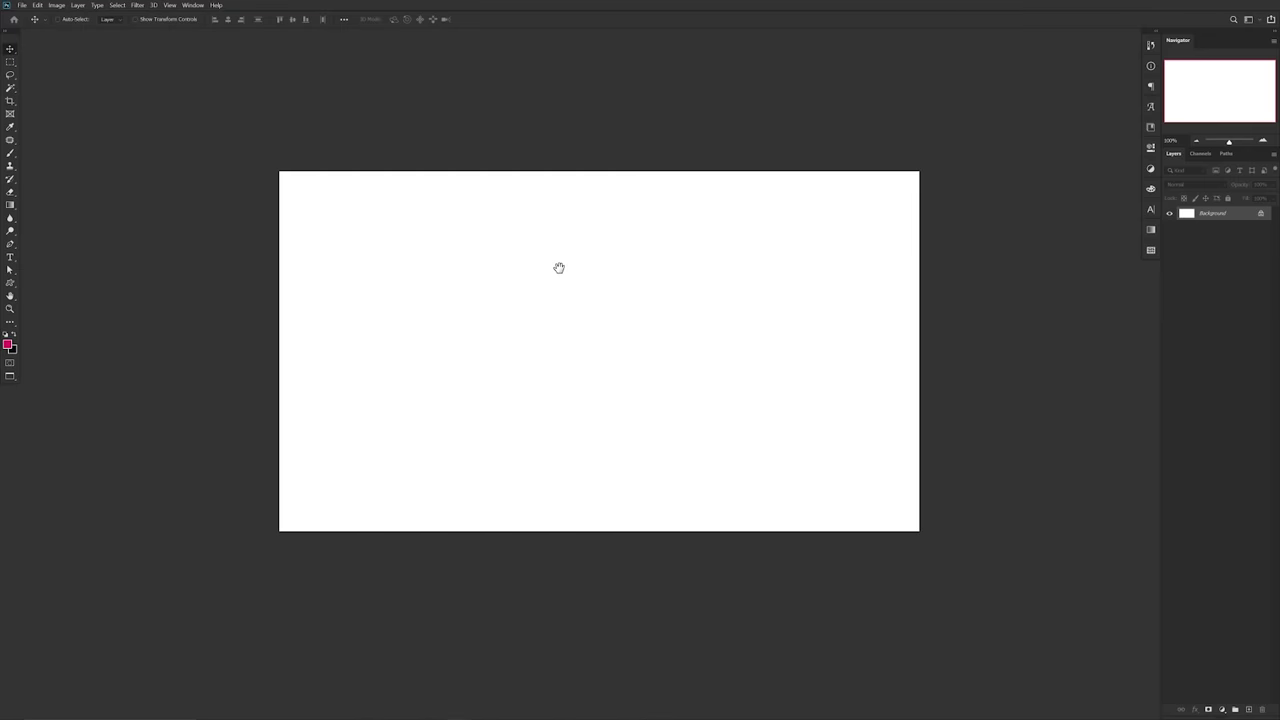
# Create a new 1920 x 1080 px document at 300 ppi in RGB color with a white background
pyautogui.moveTo(559, 268); pyautogui.dragTo(566, 289)
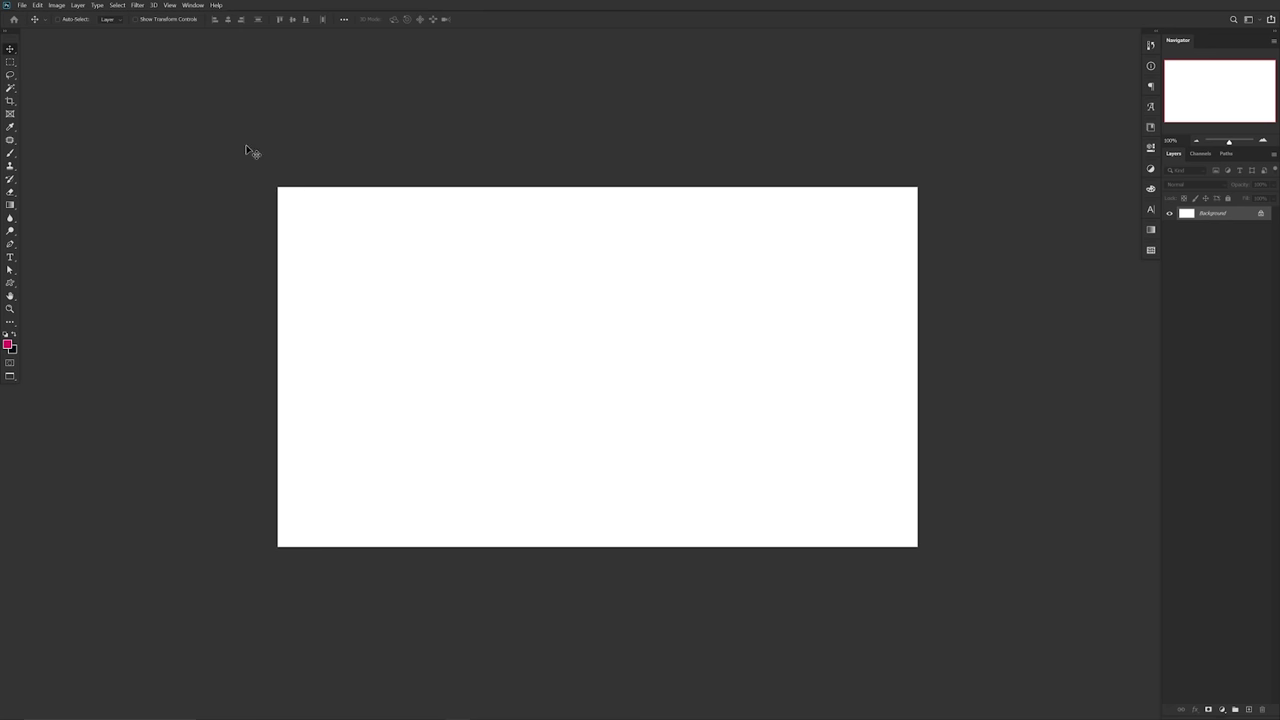
pyautogui.click(21, 5)
pyautogui.click(35, 23)
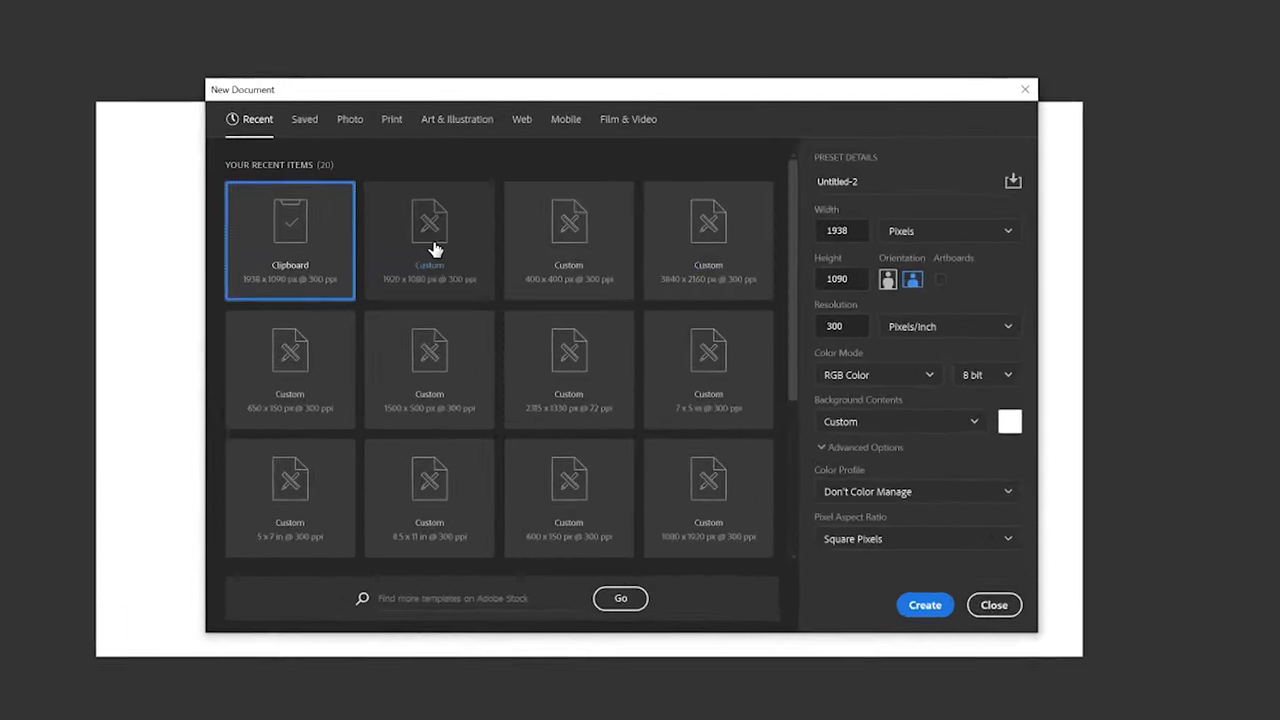
pyautogui.click(433, 248)
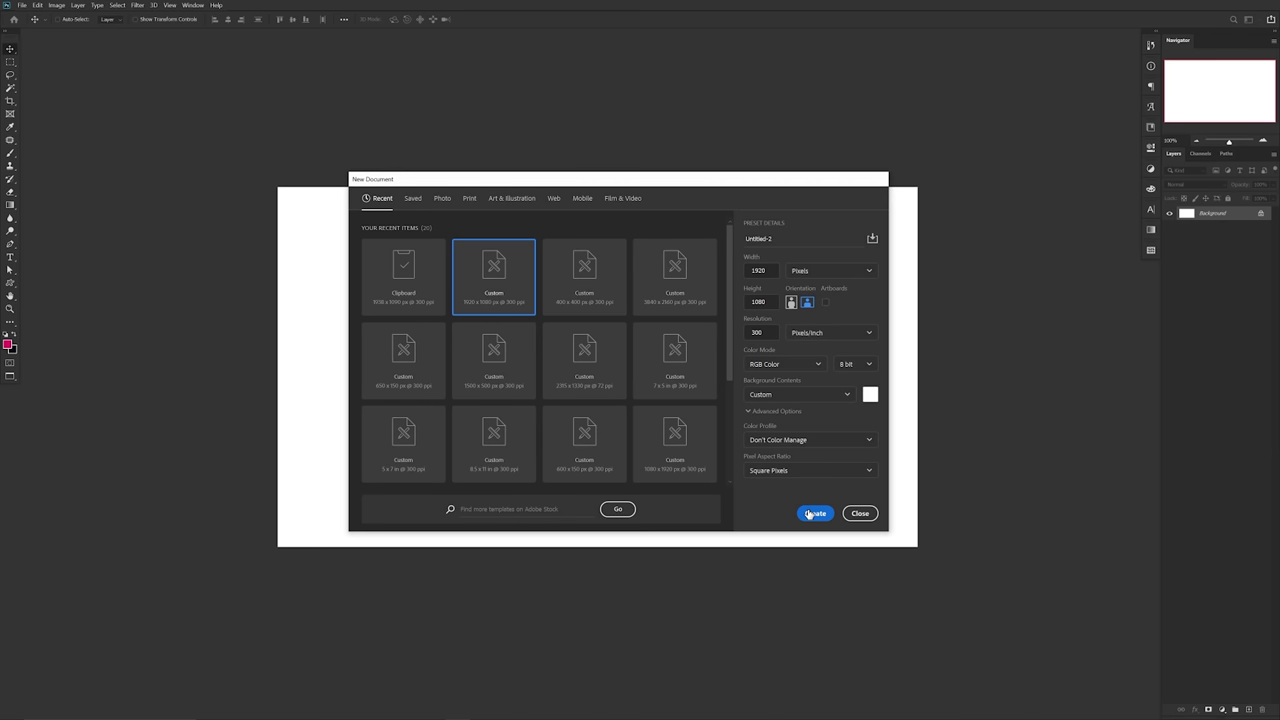
pyautogui.click(812, 513)
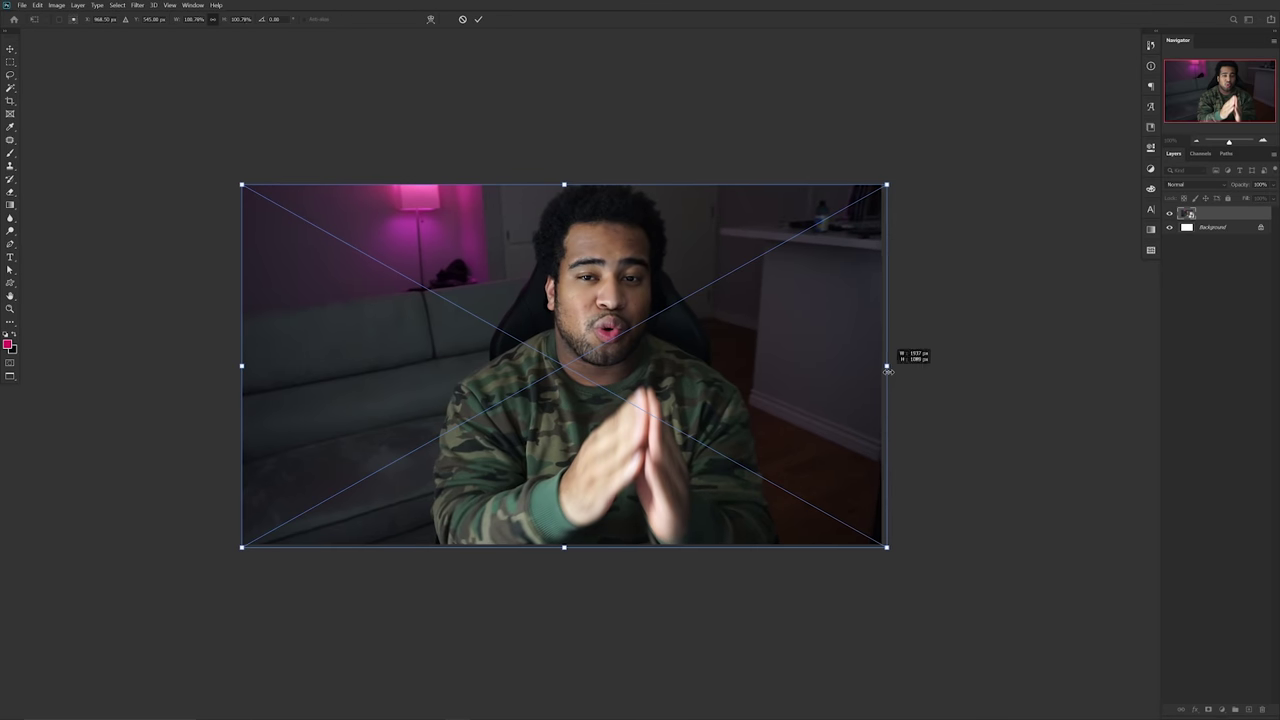
# Place the webcam image at canvas size, scale it down to about 520 px wide and move it near the canvas center
pyautogui.press('Return')
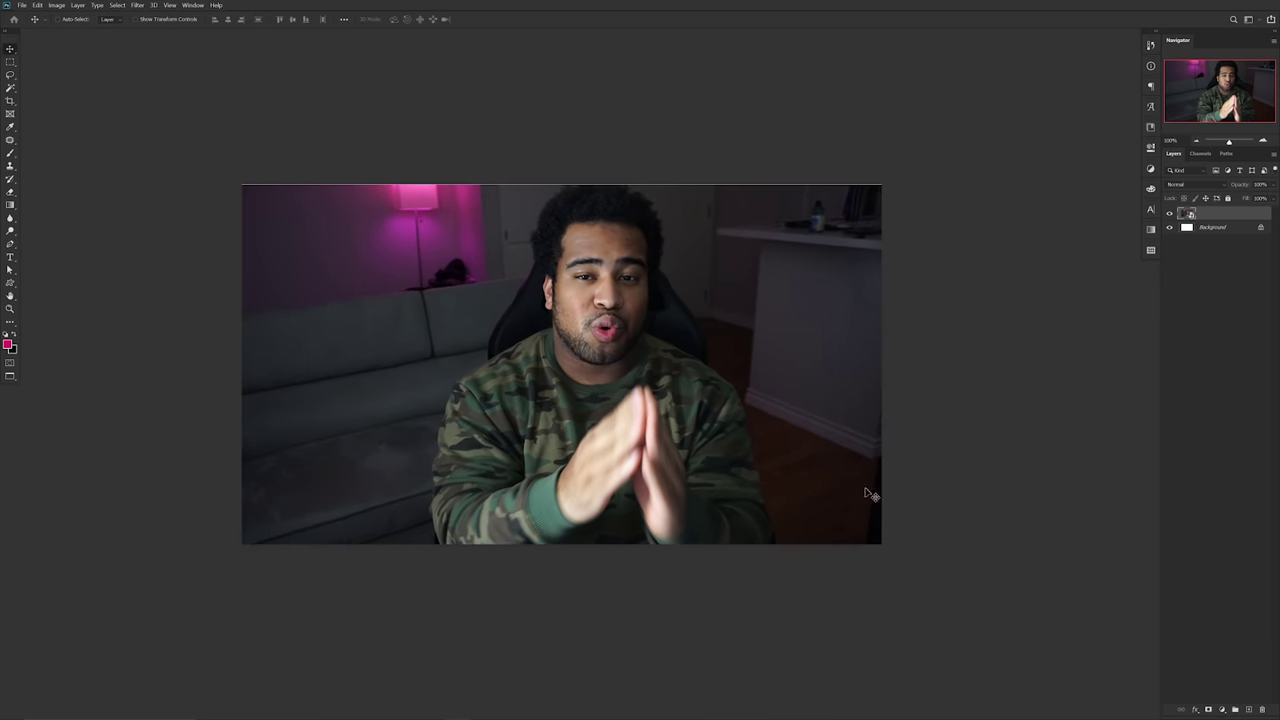
pyautogui.hotkey('ctrl', 't')
pyautogui.press('Return')
pyautogui.hotkey('ctrl', 't')
pyautogui.moveTo(884, 199); pyautogui.dragTo(406, 423)
pyautogui.moveTo(365, 496); pyautogui.dragTo(598, 373)
pyautogui.press('Return')
pyautogui.scroll(2, 562, 409)
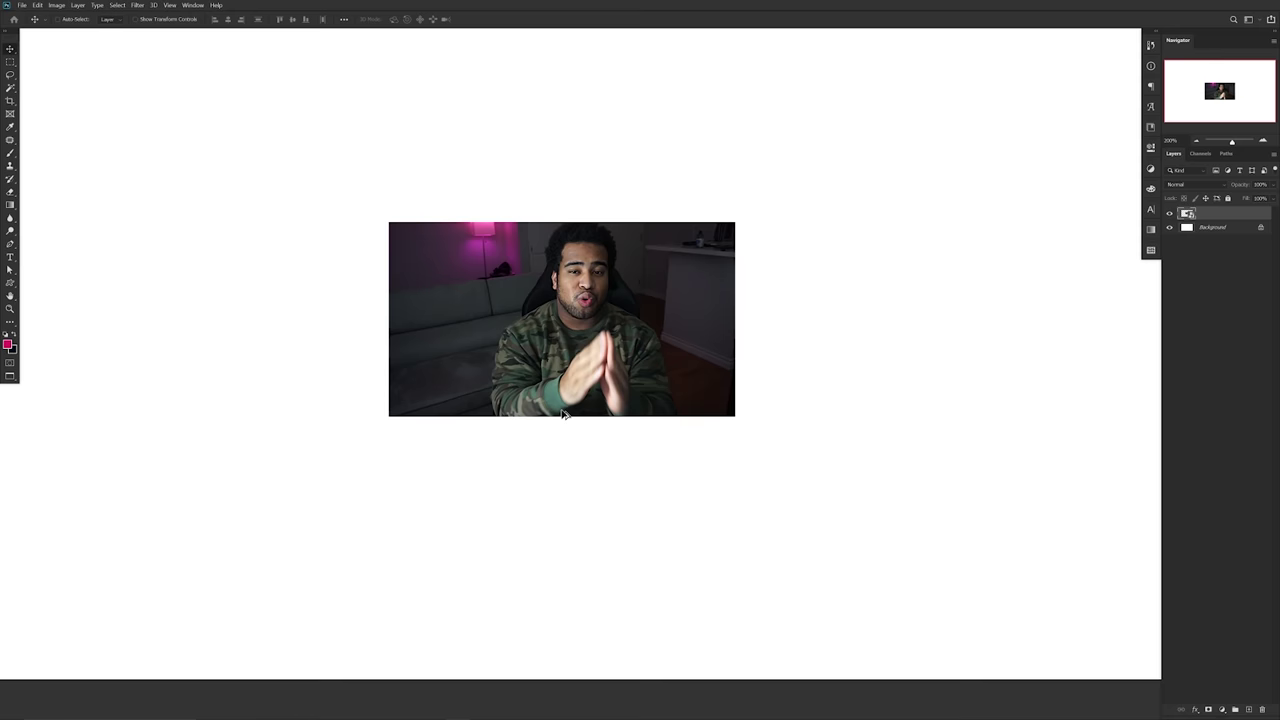
# Select a strip about 520 px wide across the webcam image's lower edge, matching the image's width and extending below it
pyautogui.press('m')
pyautogui.scroll(1, 556, 408)
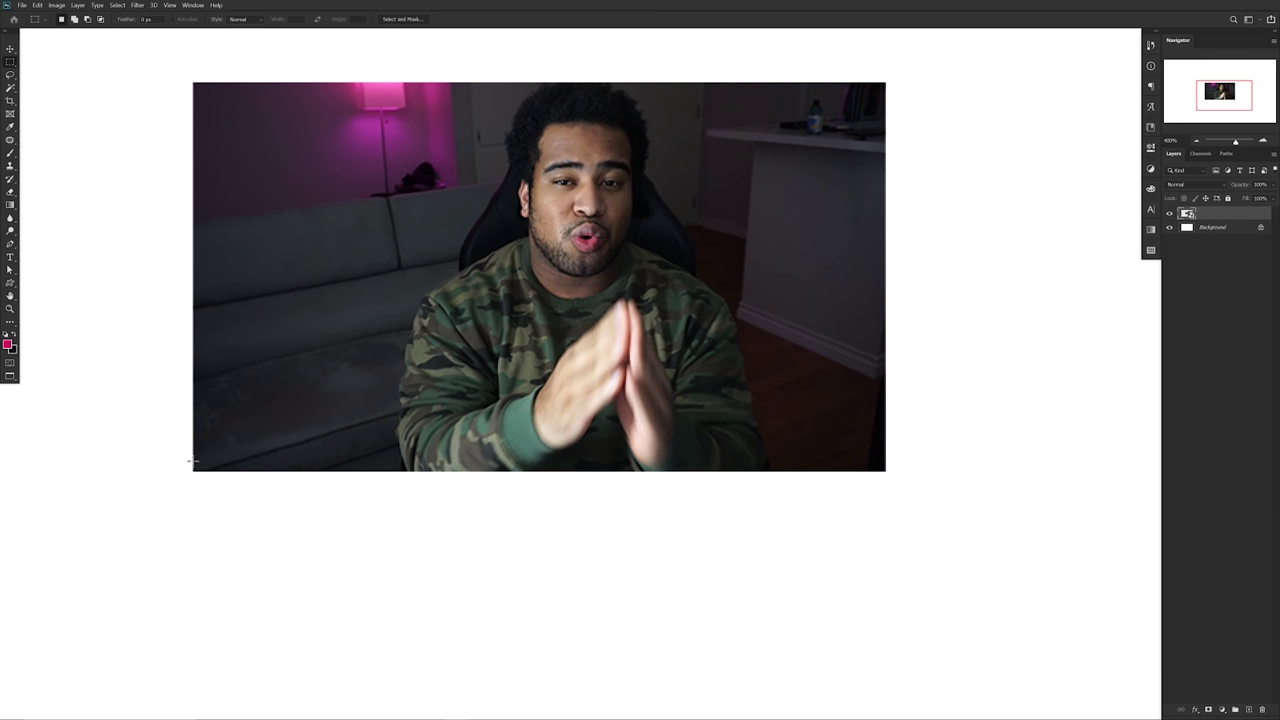
pyautogui.moveTo(257, 486); pyautogui.dragTo(882, 505)
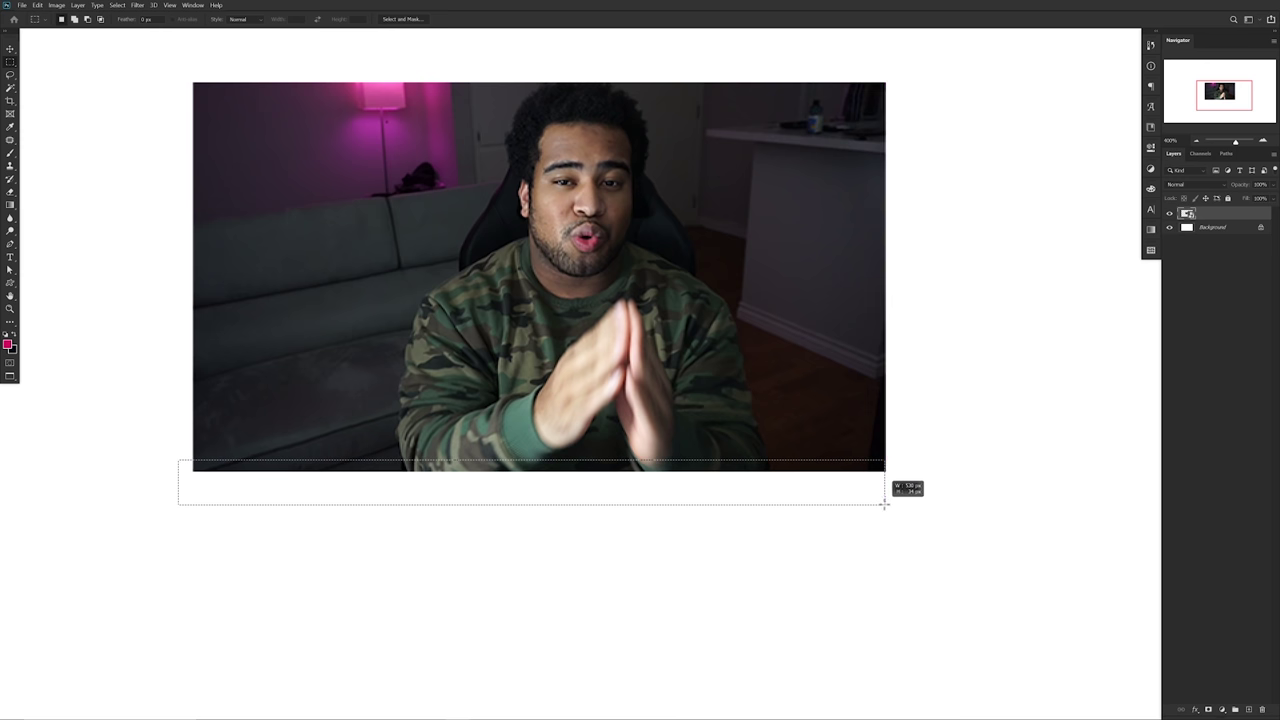
pyautogui.moveTo(885, 503)
pyautogui.mouseDown()
pyautogui.moveTo(901, 504)
pyautogui.moveTo(884, 503)
pyautogui.mouseUp()
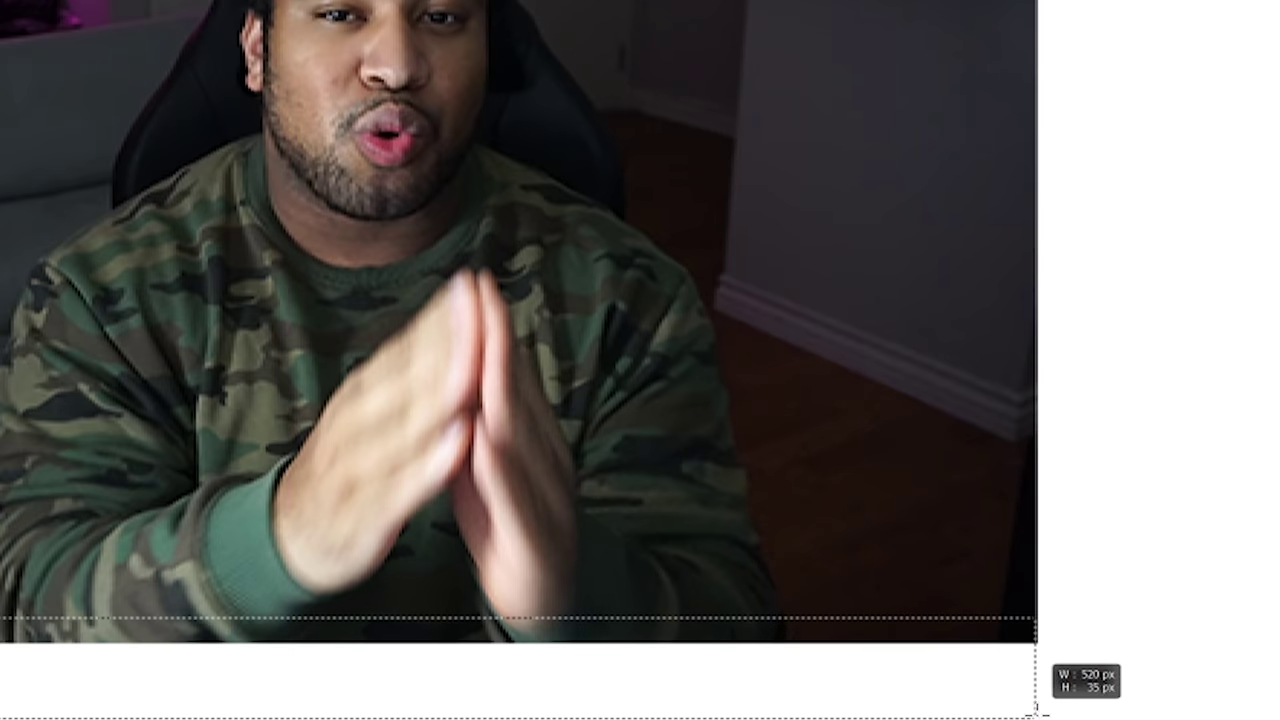
pyautogui.moveTo(1035, 712); pyautogui.dragTo(1037, 714)
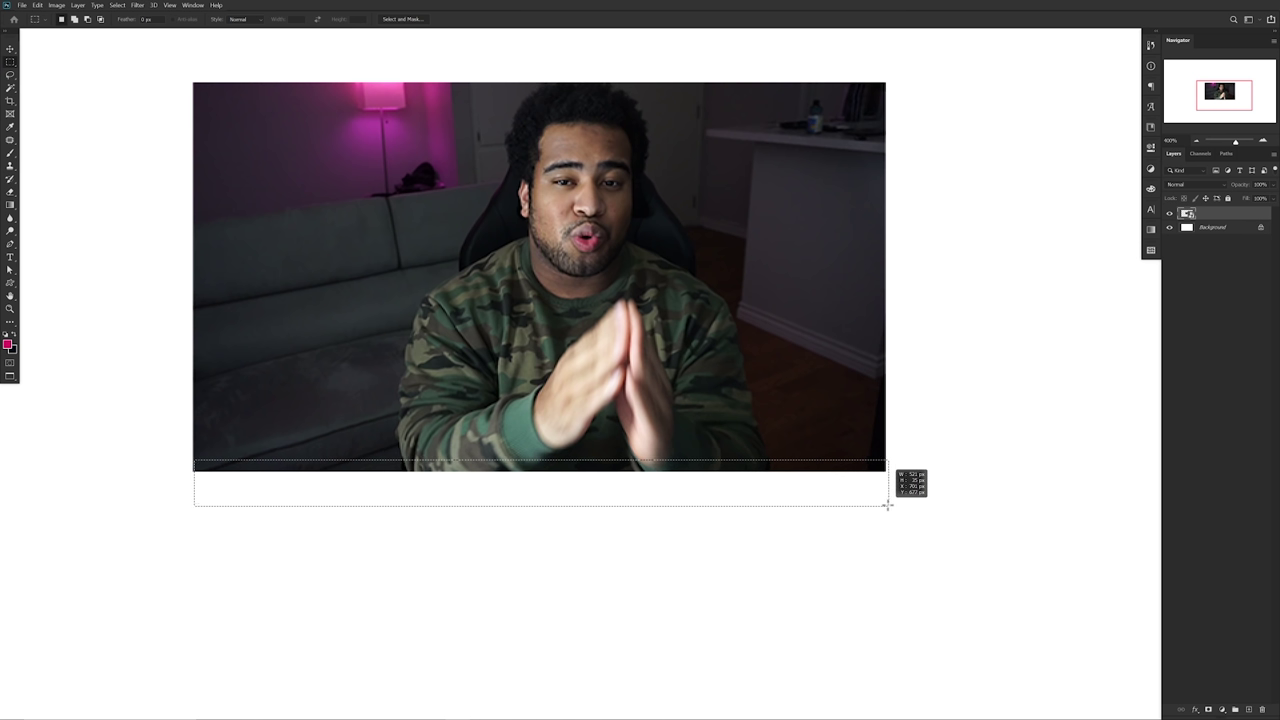
pyautogui.moveTo(886, 505); pyautogui.dragTo(888, 511)
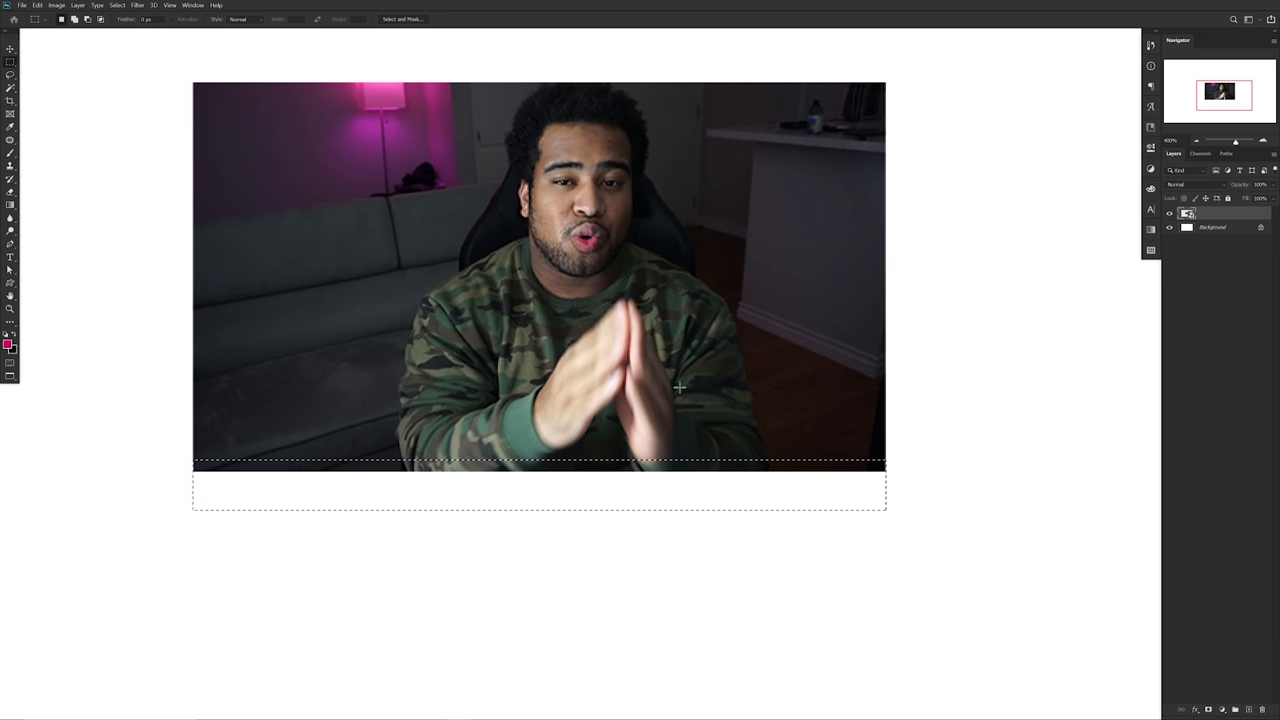
# Fill the selected strip with #050d18 on a new layer at 100% opacity and remove the selection
pyautogui.click(1248, 709)
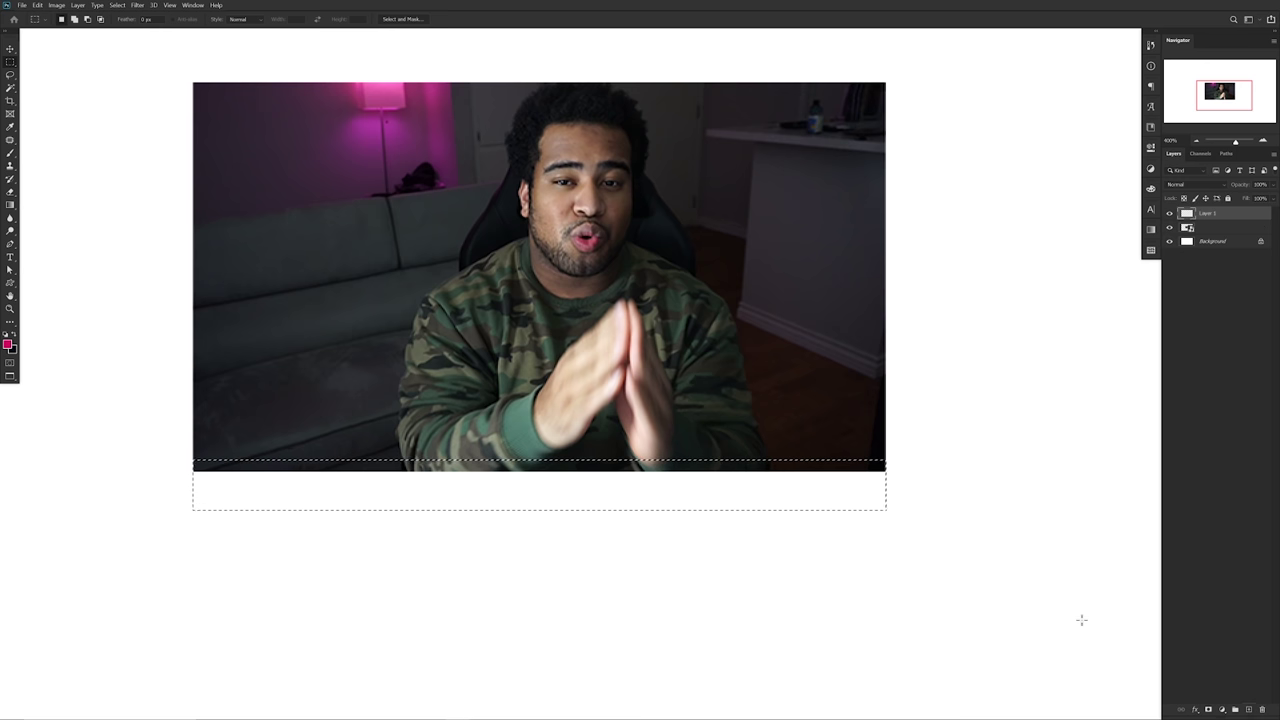
pyautogui.rightClick(746, 503)
pyautogui.click(762, 623)
pyautogui.click(640, 206)
pyautogui.click(618, 233)
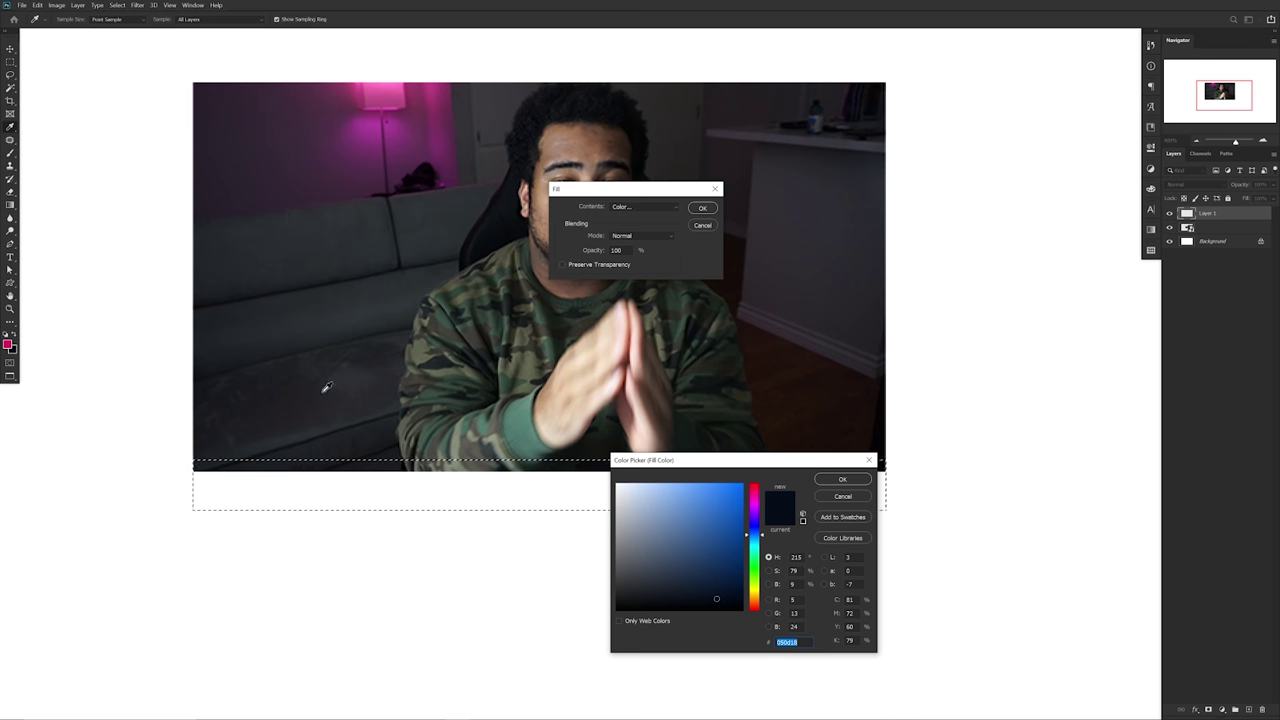
pyautogui.click(838, 492)
pyautogui.click(705, 208)
pyautogui.rightClick(661, 470)
pyautogui.click(690, 471)
# Add another empty layer above the navy bar and clip it to the bar layer
pyautogui.hotkey('ctrl', 'shift', 'alt', 'n')
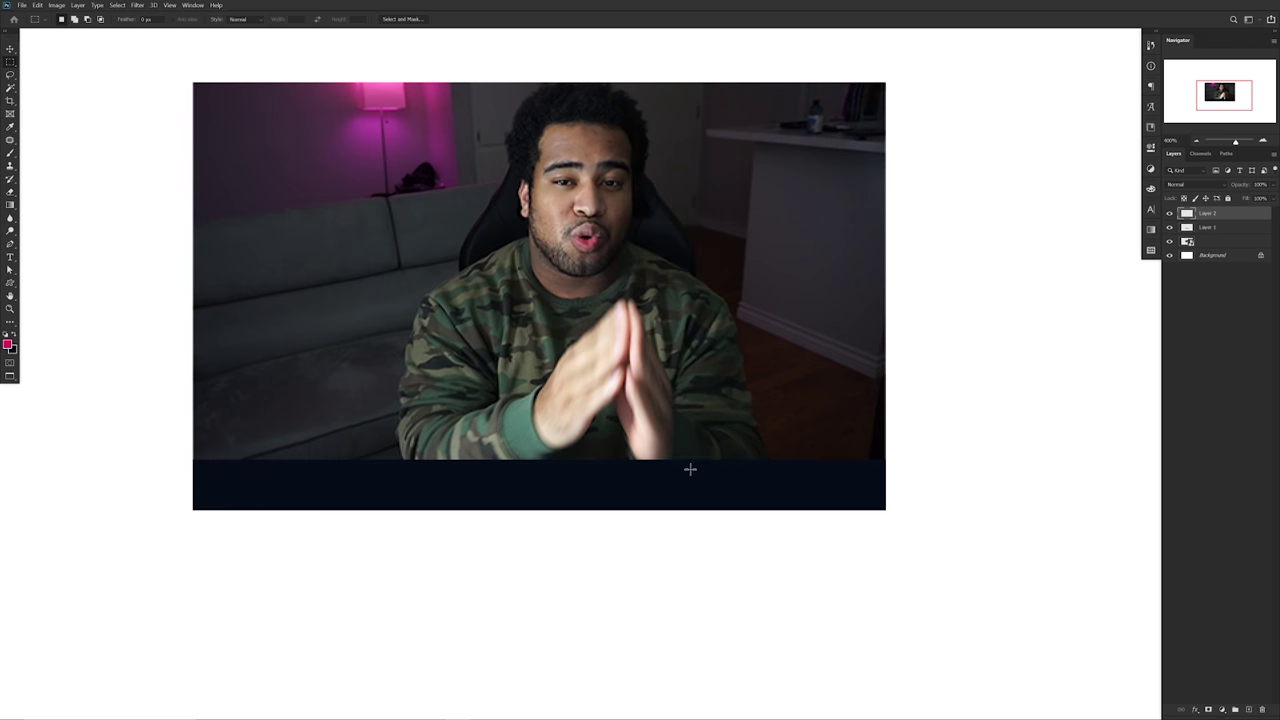
pyautogui.rightClick(1233, 217)
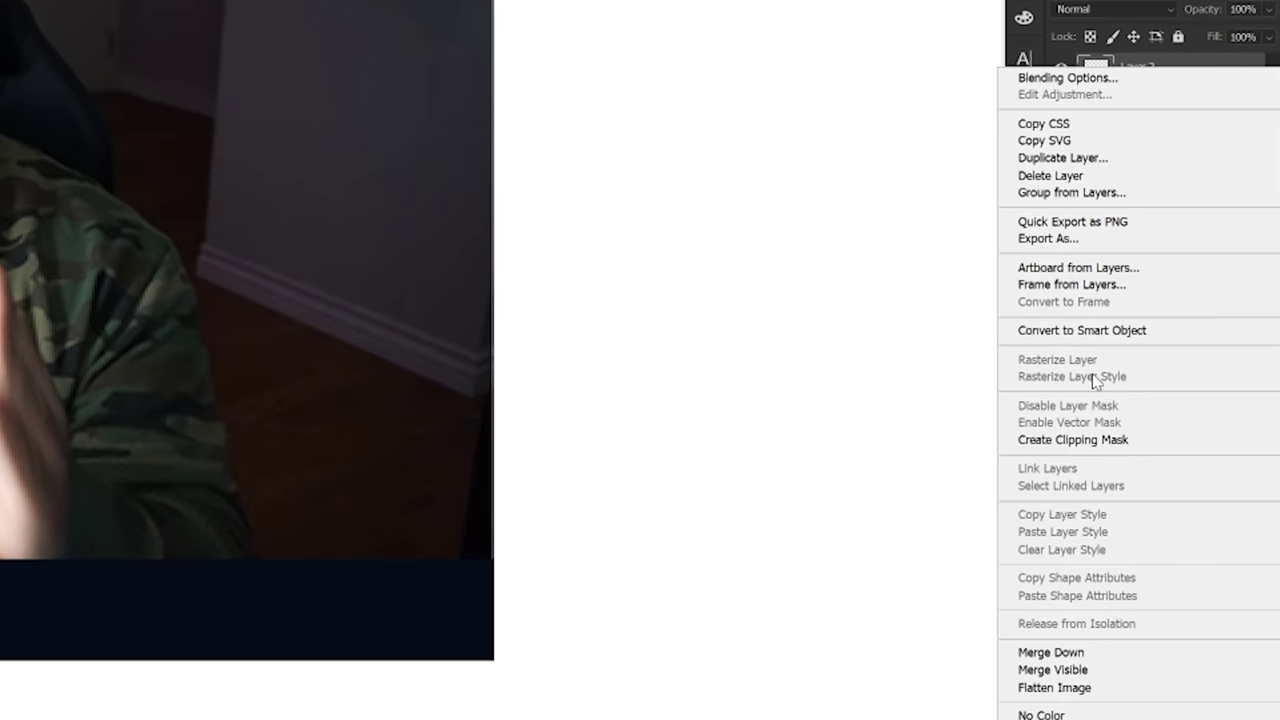
pyautogui.click(1181, 403)
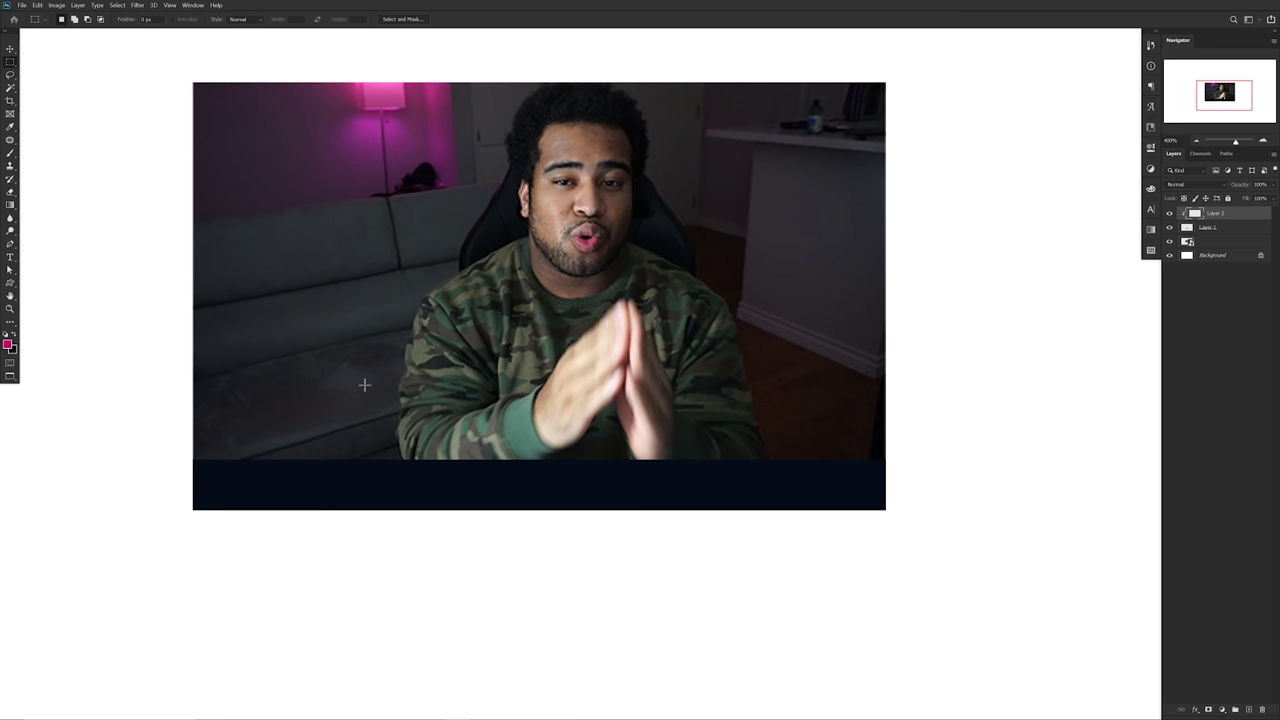
# Fill a rectangular selection with #d81c5e on the clipped layer and shift it so a short pink block covers the bar's left end
pyautogui.moveTo(144, 395); pyautogui.dragTo(404, 532)
pyautogui.rightClick(355, 483)
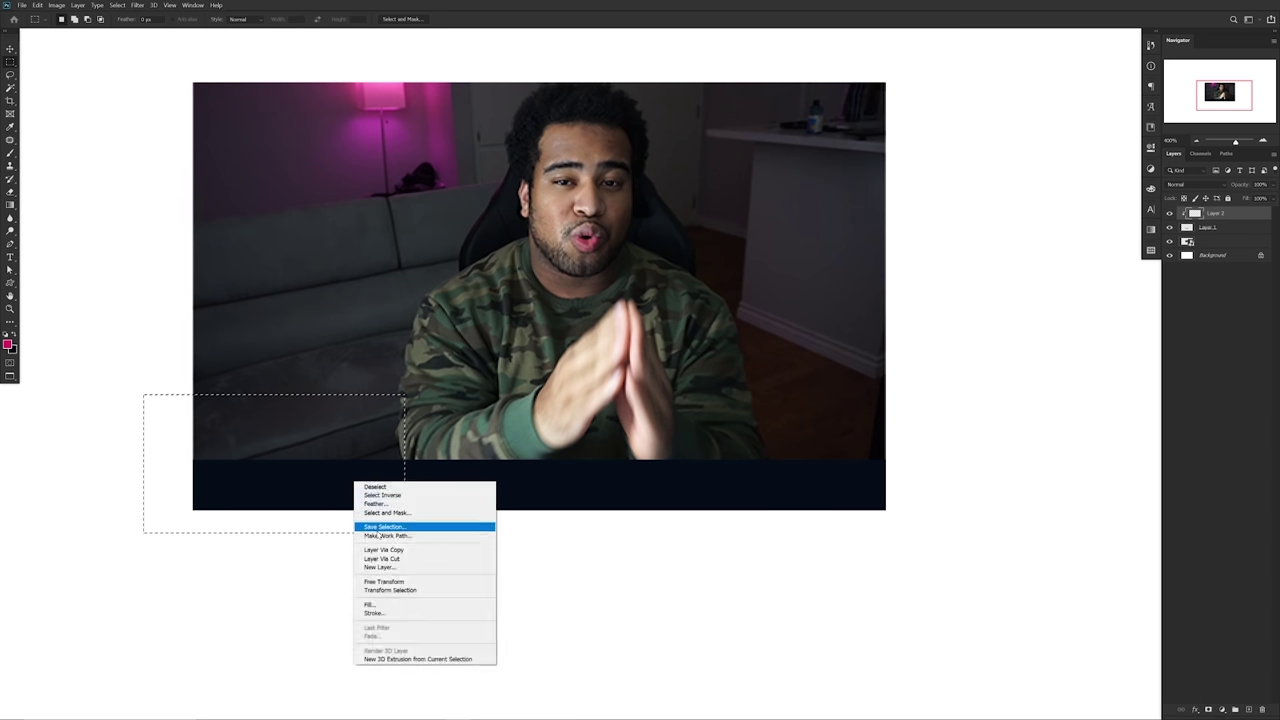
pyautogui.click(375, 604)
pyautogui.click(640, 206)
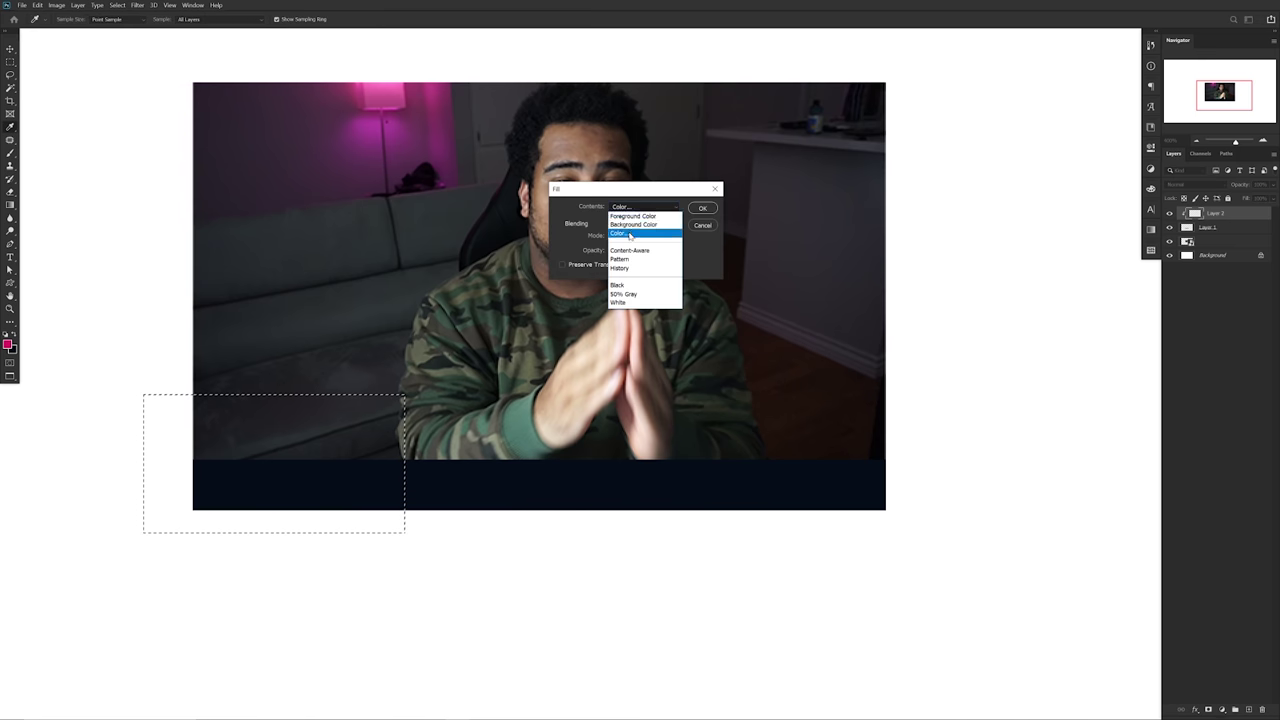
pyautogui.click(635, 229)
pyautogui.write('d81c5e')
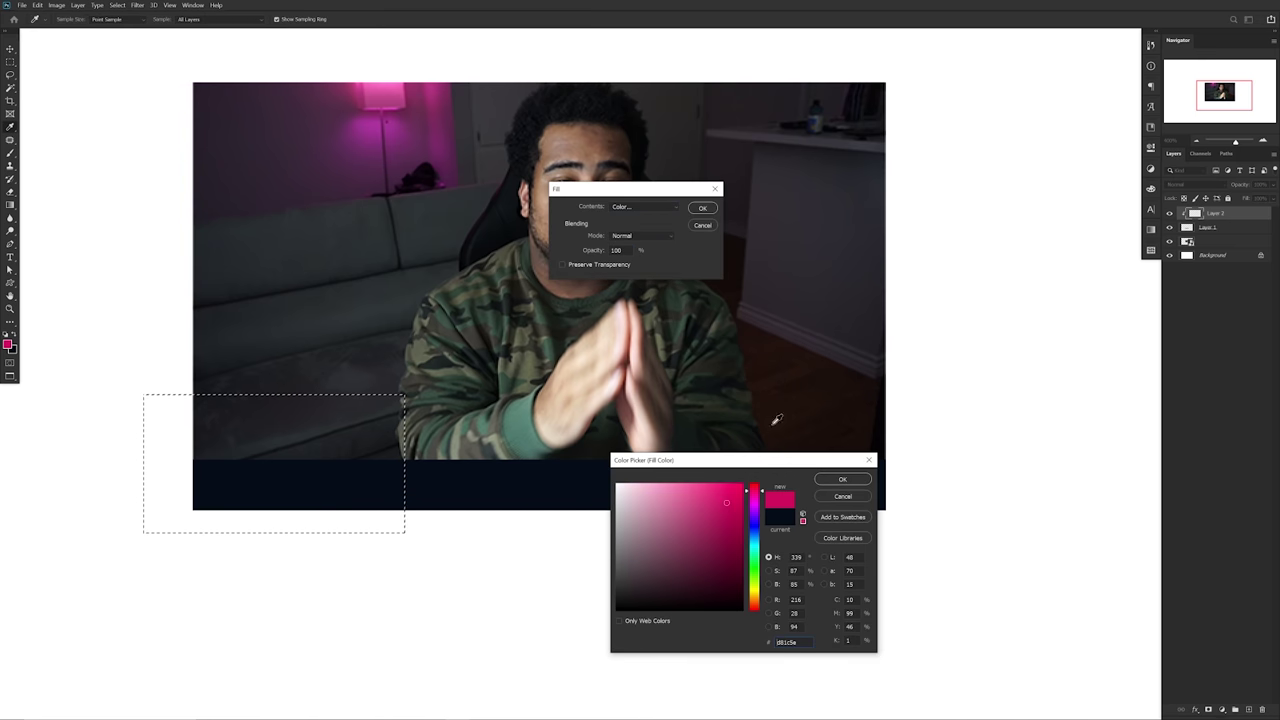
pyautogui.click(841, 481)
pyautogui.click(703, 208)
pyautogui.hotkey('ctrl', 'd')
pyautogui.press('v')
pyautogui.moveTo(362, 474); pyautogui.dragTo(278, 476)
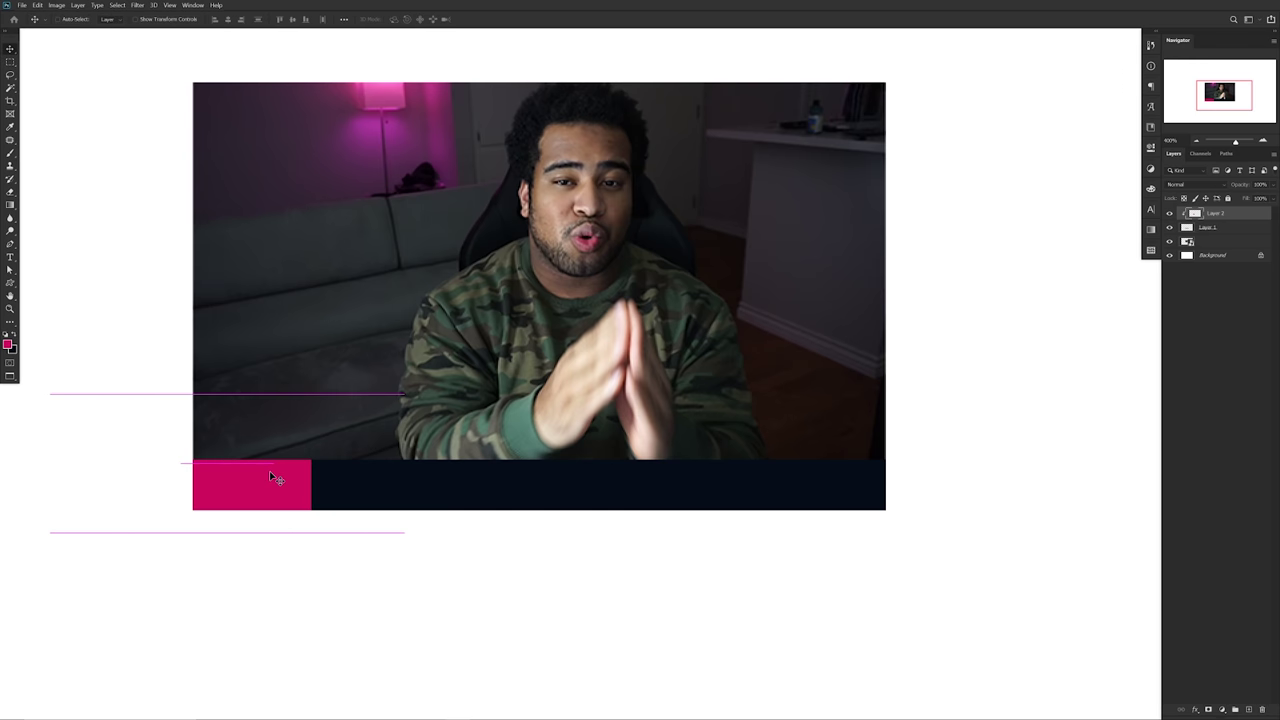
# Duplicate the navy bar layer beneath the original and nudge the copy down by three increments
pyautogui.click(480, 497)
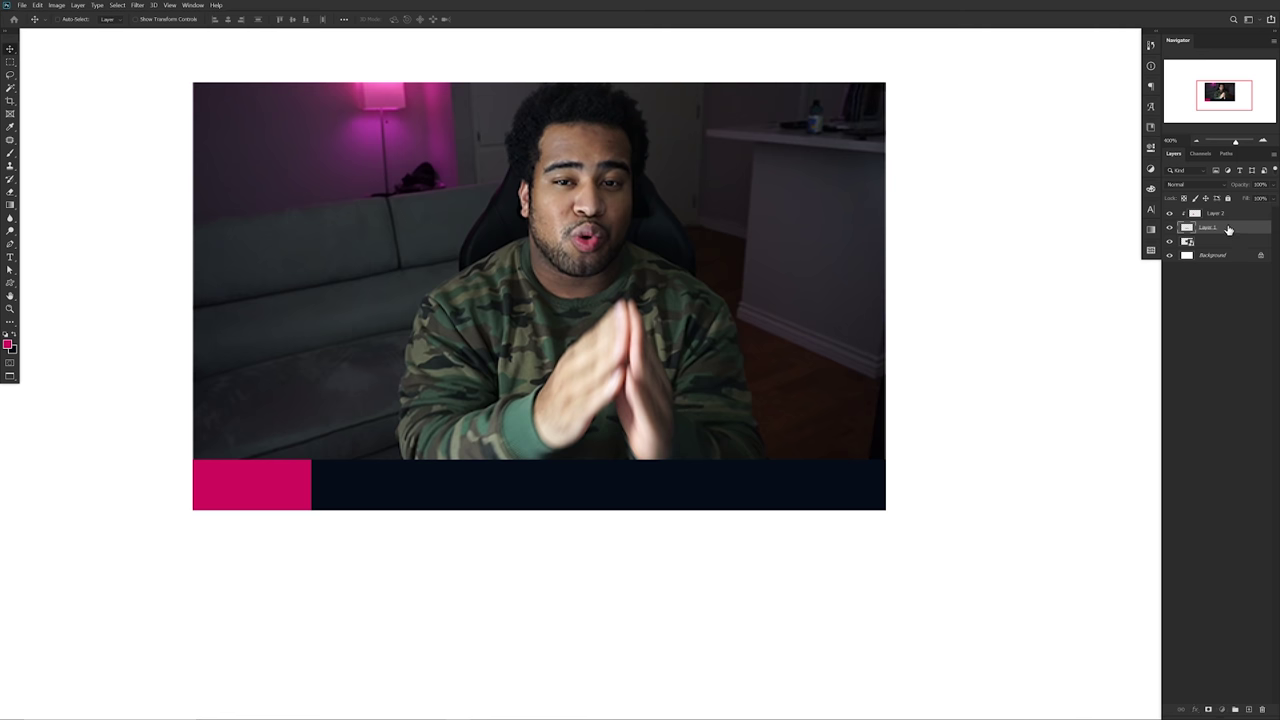
pyautogui.moveTo(1238, 241); pyautogui.dragTo(1228, 233)
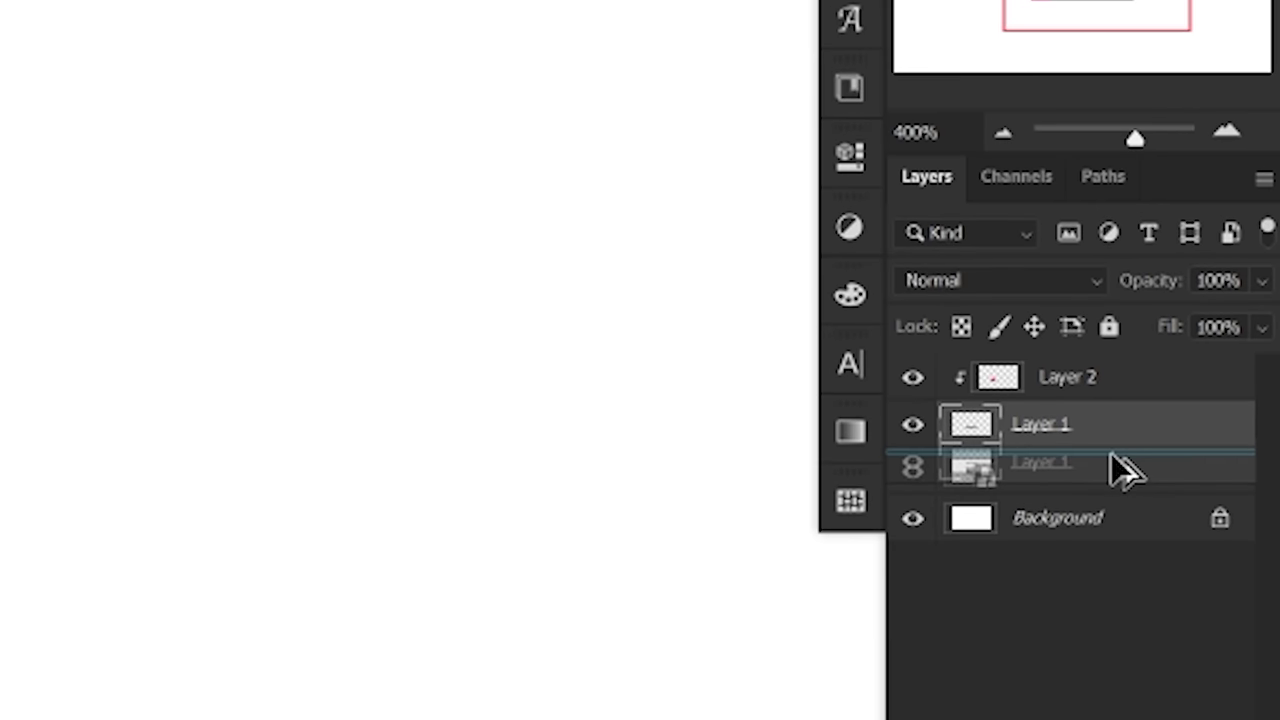
pyautogui.moveTo(1113, 443); pyautogui.dragTo(1055, 492)
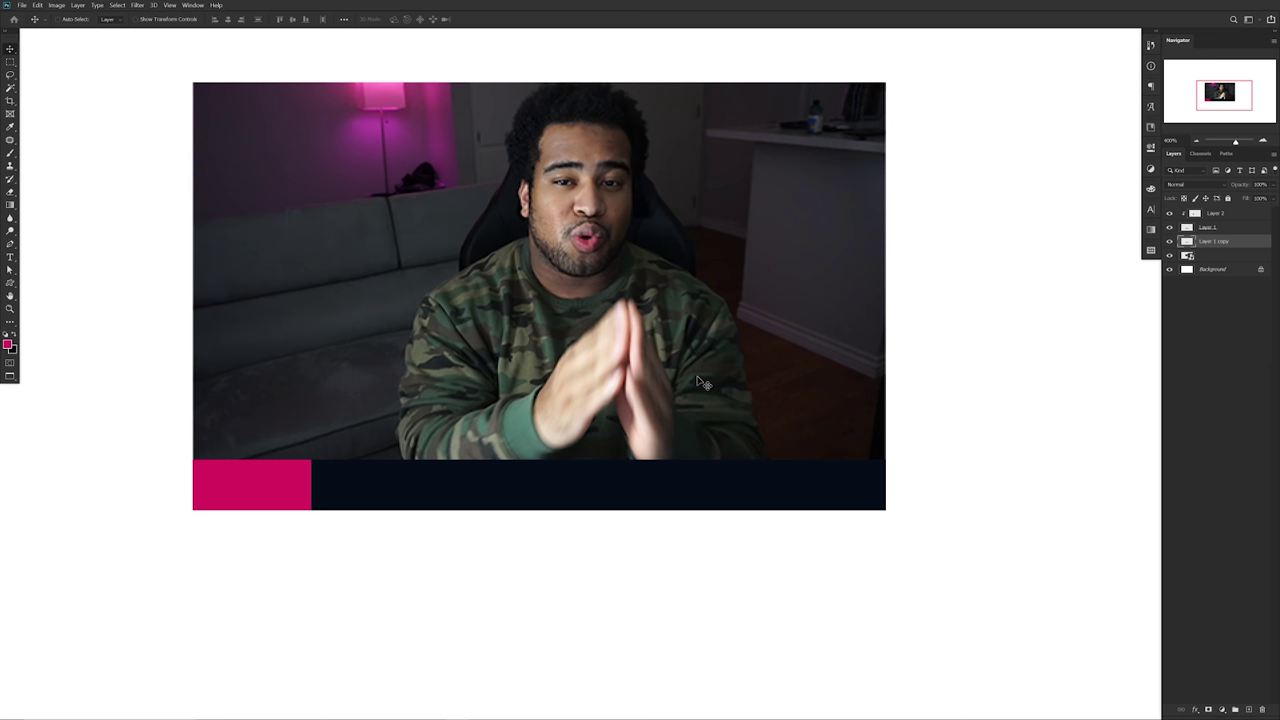
pyautogui.press('Down')
pyautogui.press('Down')
pyautogui.press('Down')
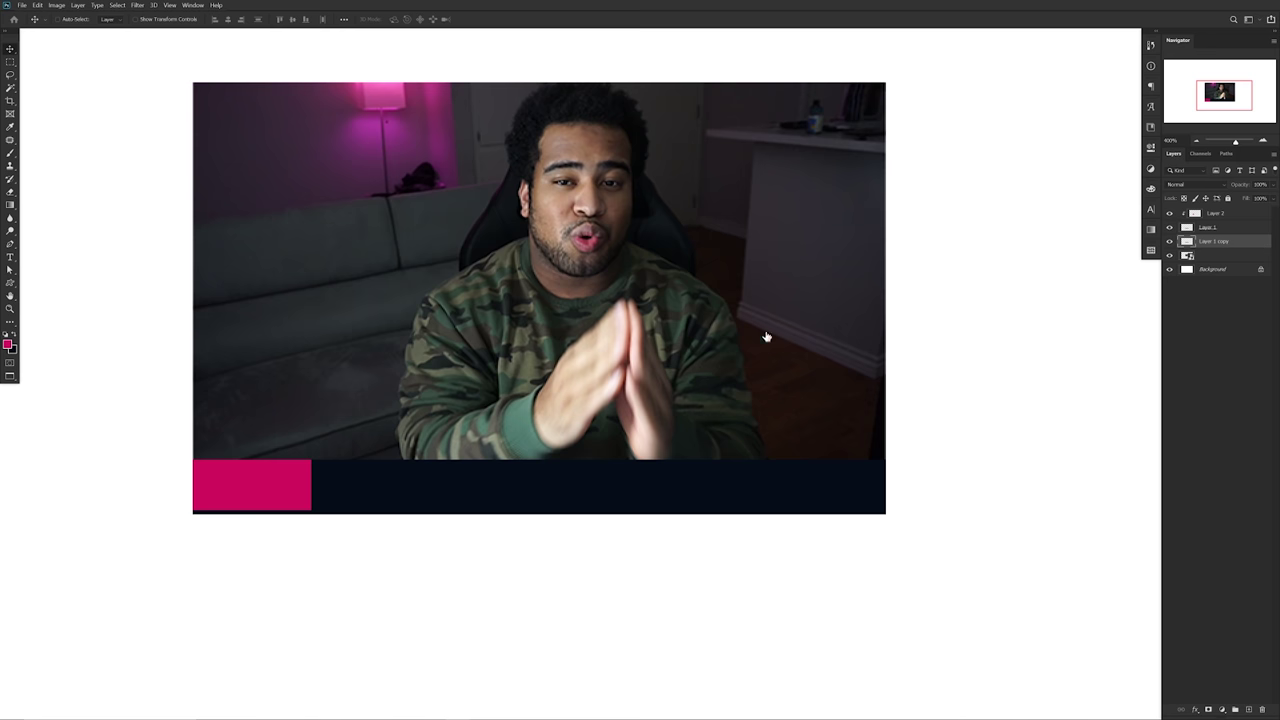
# Apply a Color Overlay to the bar copy, using the pink sampled from the block at 100% opacity
pyautogui.click(806, 372)
pyautogui.click(1004, 273)
pyautogui.click(299, 474)
pyautogui.click(842, 479)
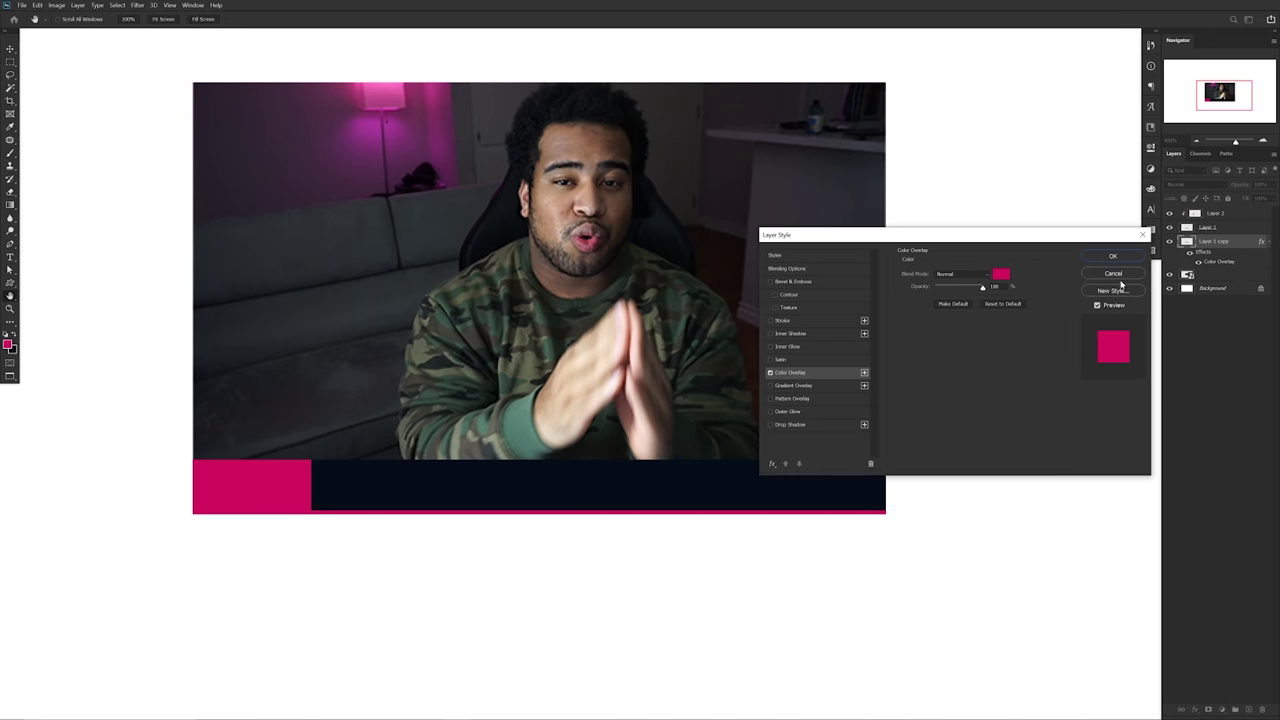
pyautogui.click(1113, 257)
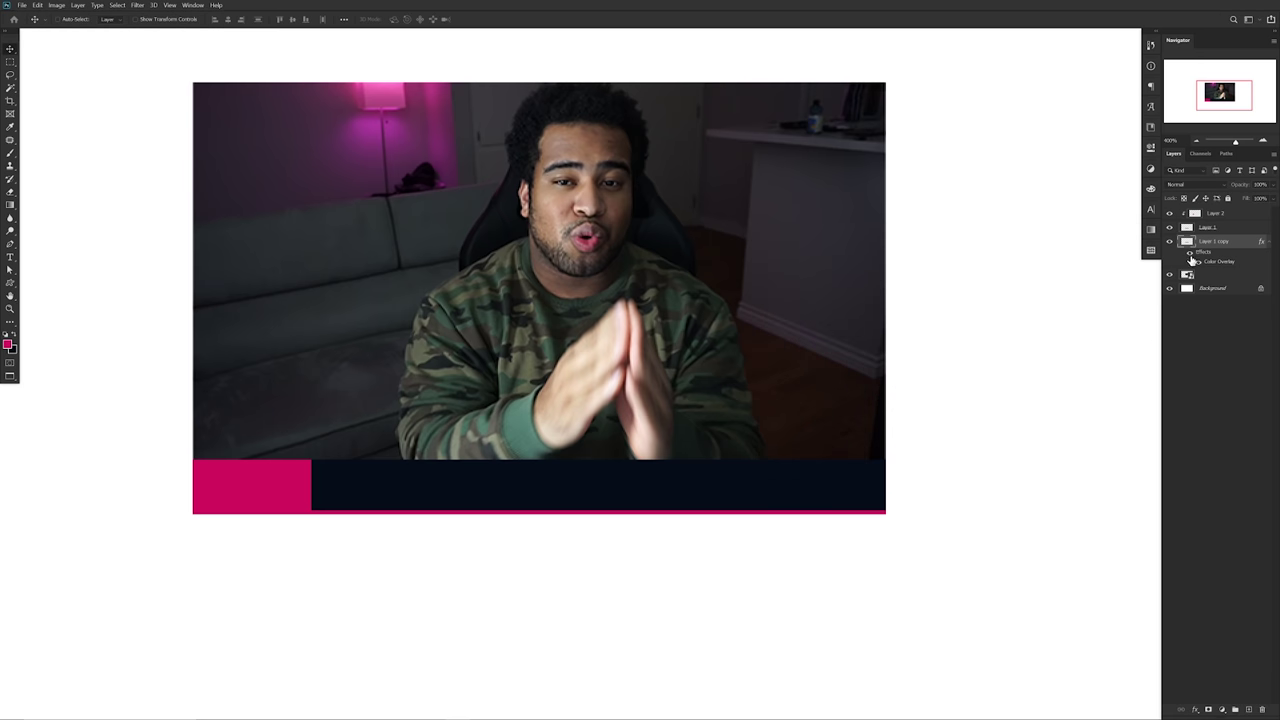
# Duplicate the navy bar beneath the pink line's layer and move the copy down to form a second bar
pyautogui.click(1214, 229)
pyautogui.moveTo(1238, 244); pyautogui.dragTo(1229, 275)
pyautogui.moveTo(673, 436); pyautogui.dragTo(674, 489)
pyautogui.moveTo(887, 455); pyautogui.dragTo(951, 474)
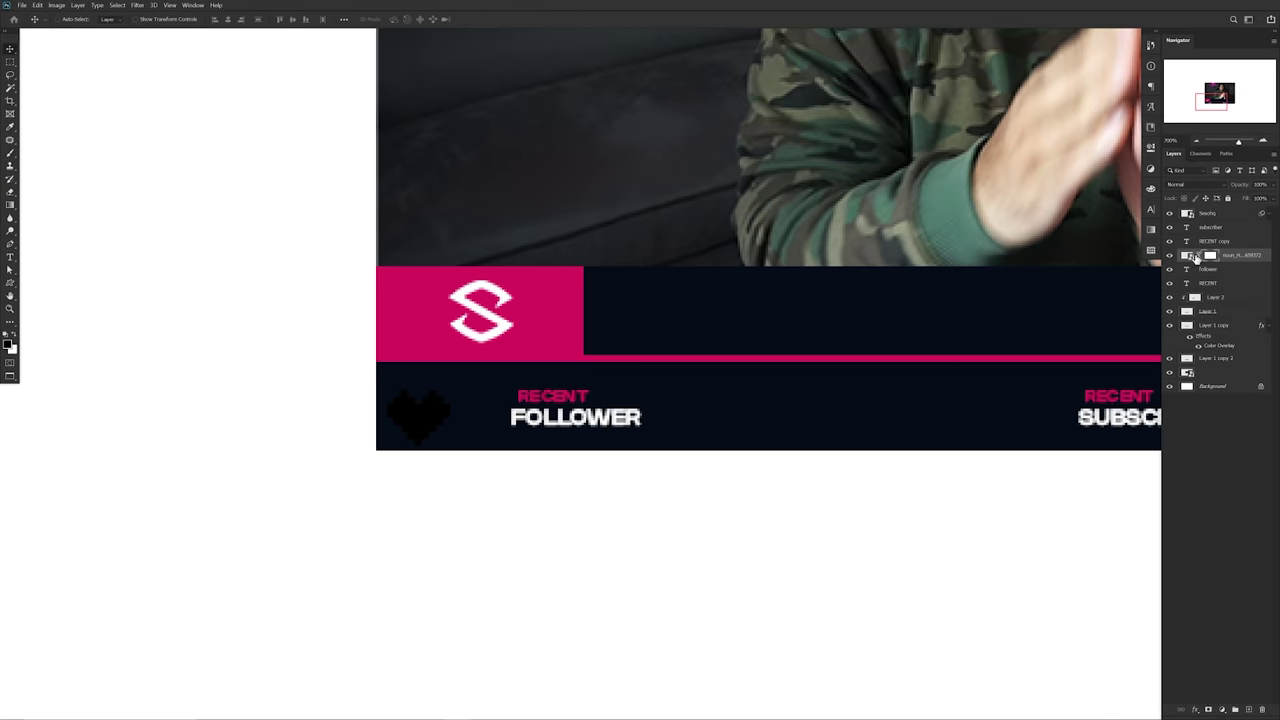
# Invert the heart icon and position it beside RECENT FOLLOWER, and paste a star icon beside RECENT SUBSCRIBER
pyautogui.hotkey('ctrl', 'i')
pyautogui.moveTo(471, 423); pyautogui.dragTo(290, 480)
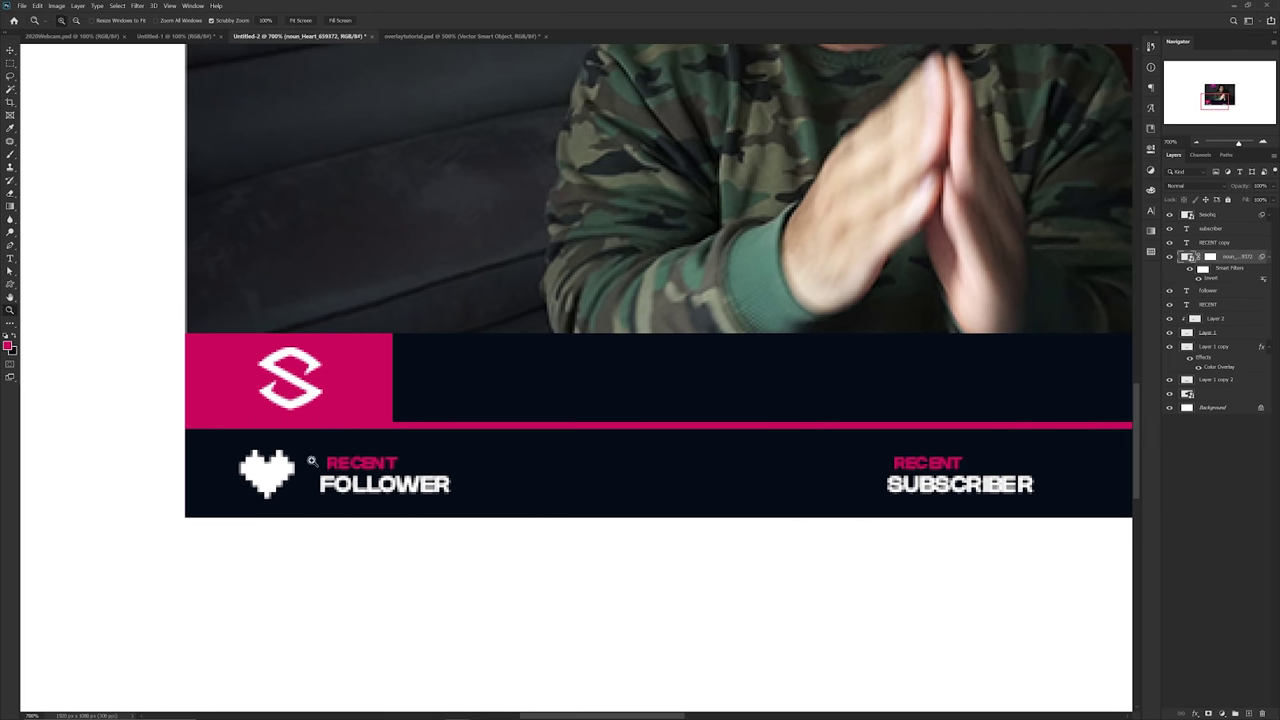
pyautogui.hotkey('ctrl', 'v')
pyautogui.moveTo(864, 469); pyautogui.dragTo(730, 487)
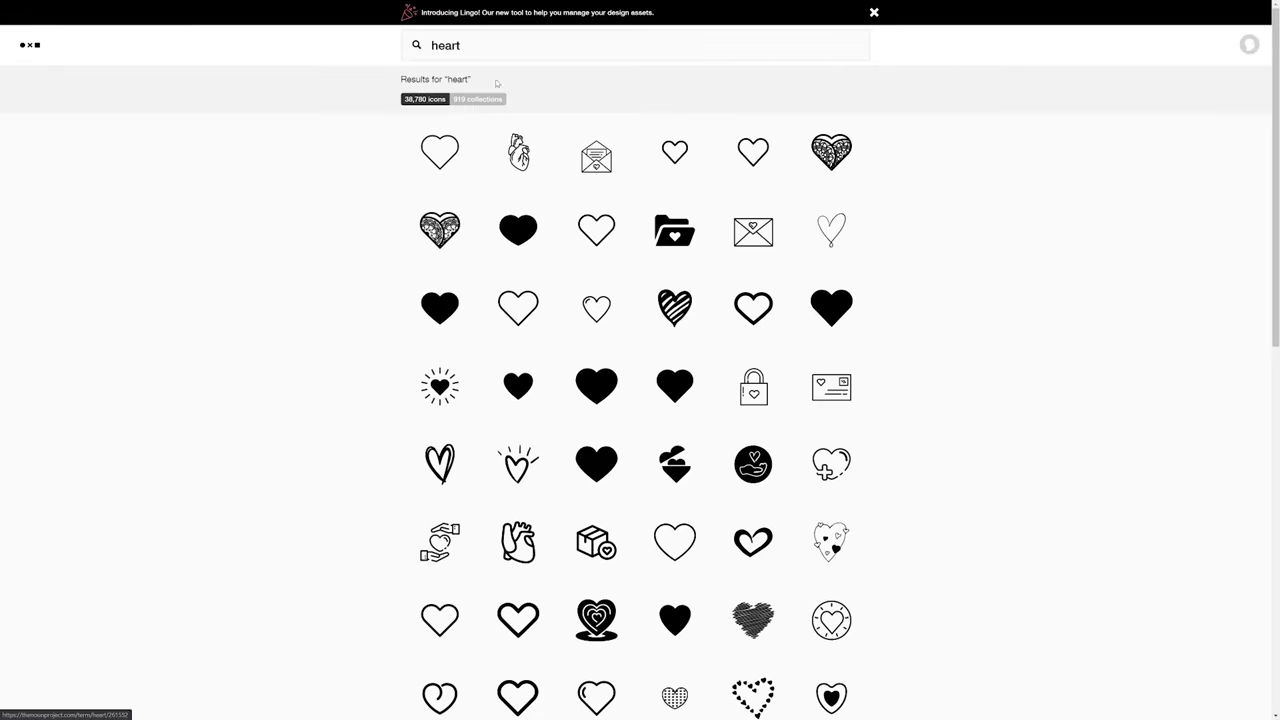
# Search the Noun Project icon library for "subscribe" and "donate" and browse the icons for each
pyautogui.write('subscribe')
pyautogui.press('Return')
pyautogui.scroll(-2, 551, 300)
pyautogui.scroll(2, 551, 300)
pyautogui.tripleClick(410, 48)
pyautogui.write('donate')
pyautogui.press('Return')
pyautogui.scroll(-2, 980, 230)
pyautogui.scroll(2, 980, 231)
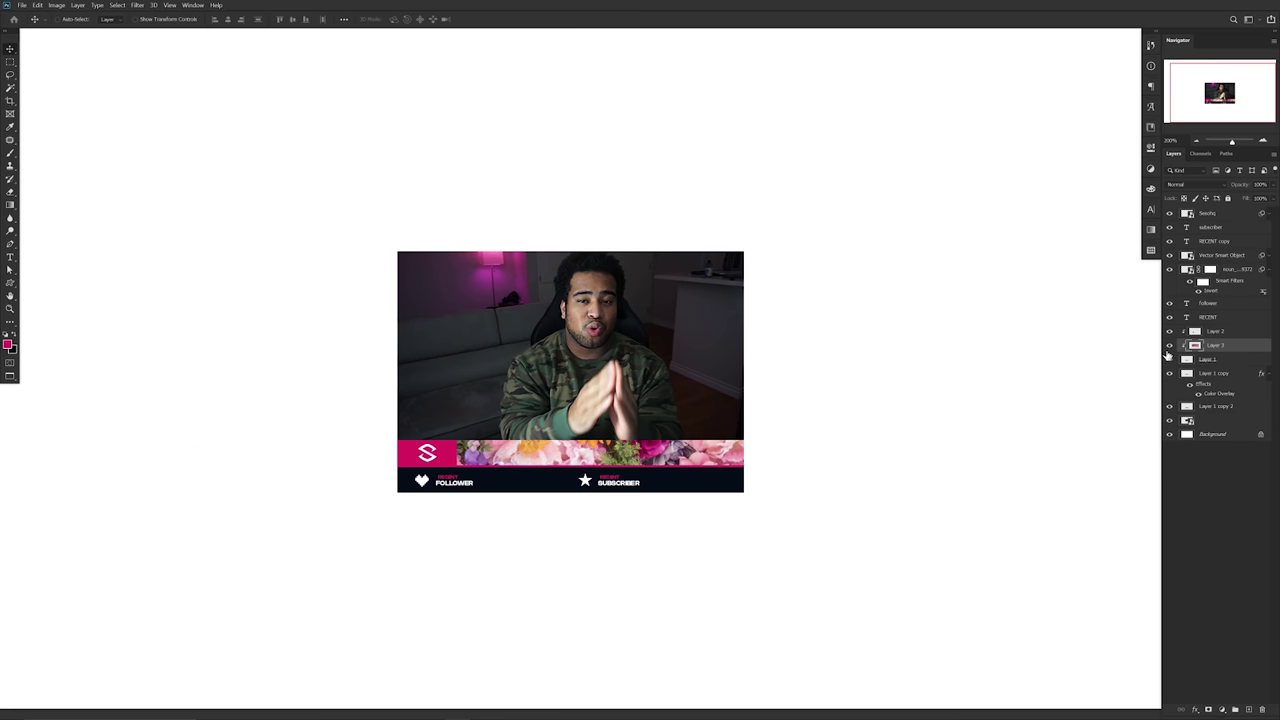
# Reposition the clipped floral image so its flowers fill the upper bar beside the pink logo block
pyautogui.hotkey('ctrl', '+')
pyautogui.moveTo(620, 600); pyautogui.dragTo(621, 457)
pyautogui.press('Return')
# Add a Gradient Map adjustment clipped to the floral image and try the teal gradient presets
pyautogui.click(1222, 709)
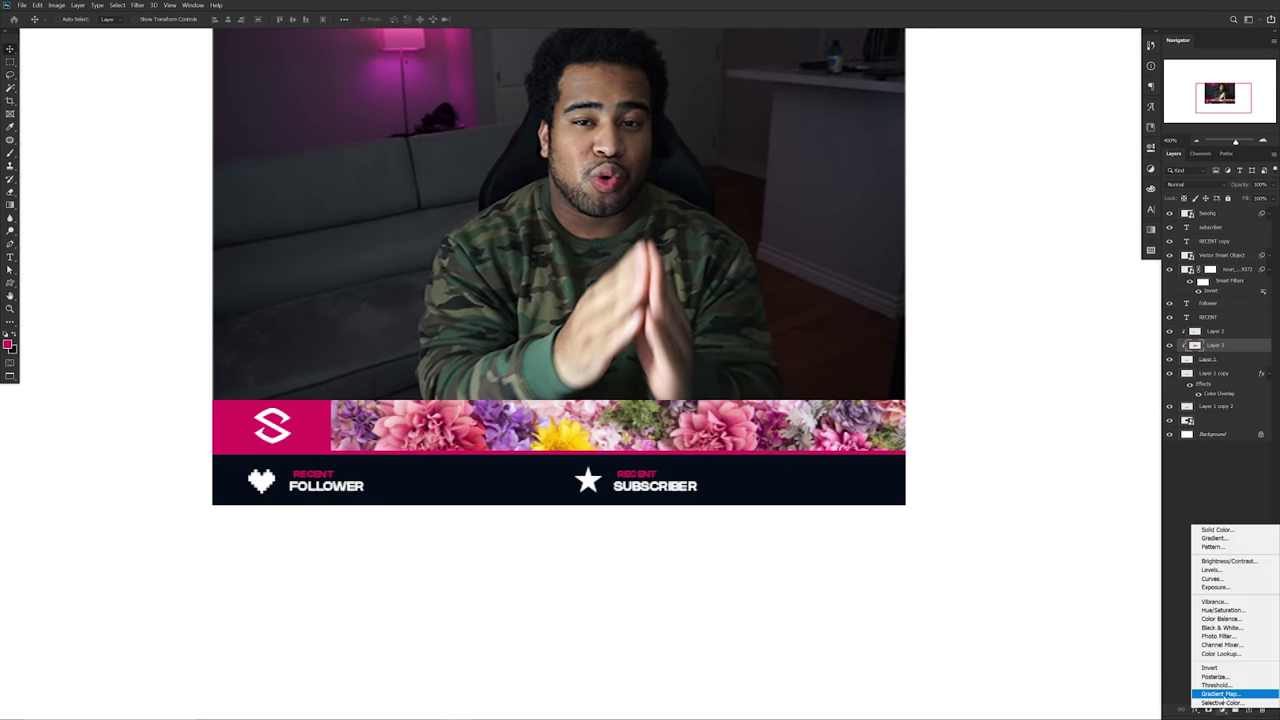
pyautogui.click(1230, 684)
pyautogui.click(1062, 180)
pyautogui.click(870, 235)
pyautogui.click(855, 234)
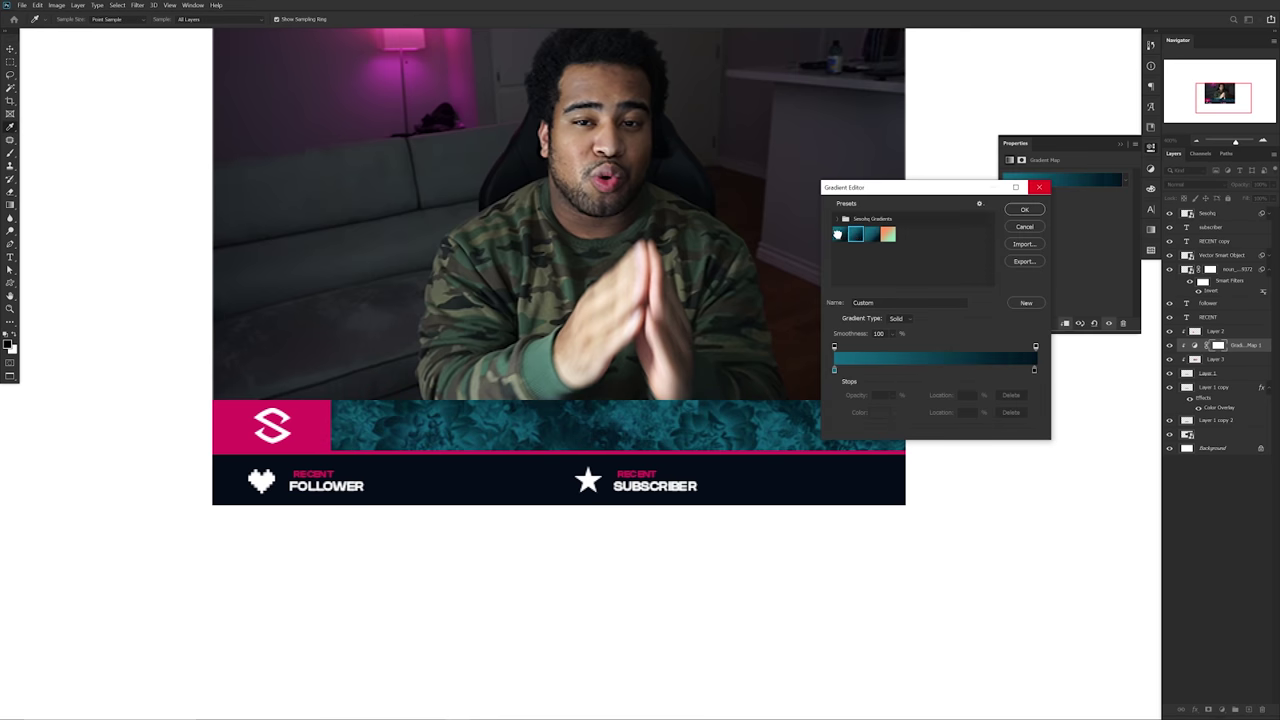
# Try several presets from the custom gradient folder and choose the near-black to dark slate gradient for the floral texture
pyautogui.click(840, 219)
pyautogui.click(867, 251)
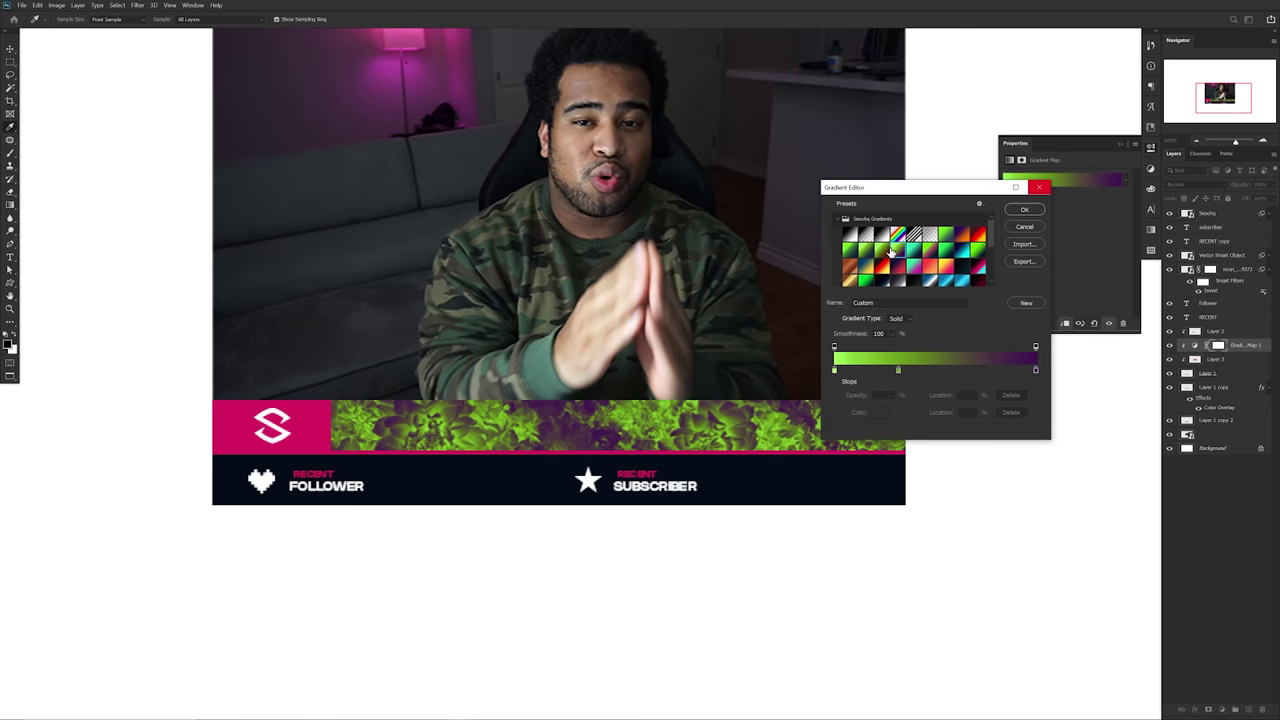
pyautogui.click(954, 235)
pyautogui.click(962, 250)
pyautogui.click(976, 267)
pyautogui.click(962, 279)
pyautogui.click(892, 281)
pyautogui.click(906, 281)
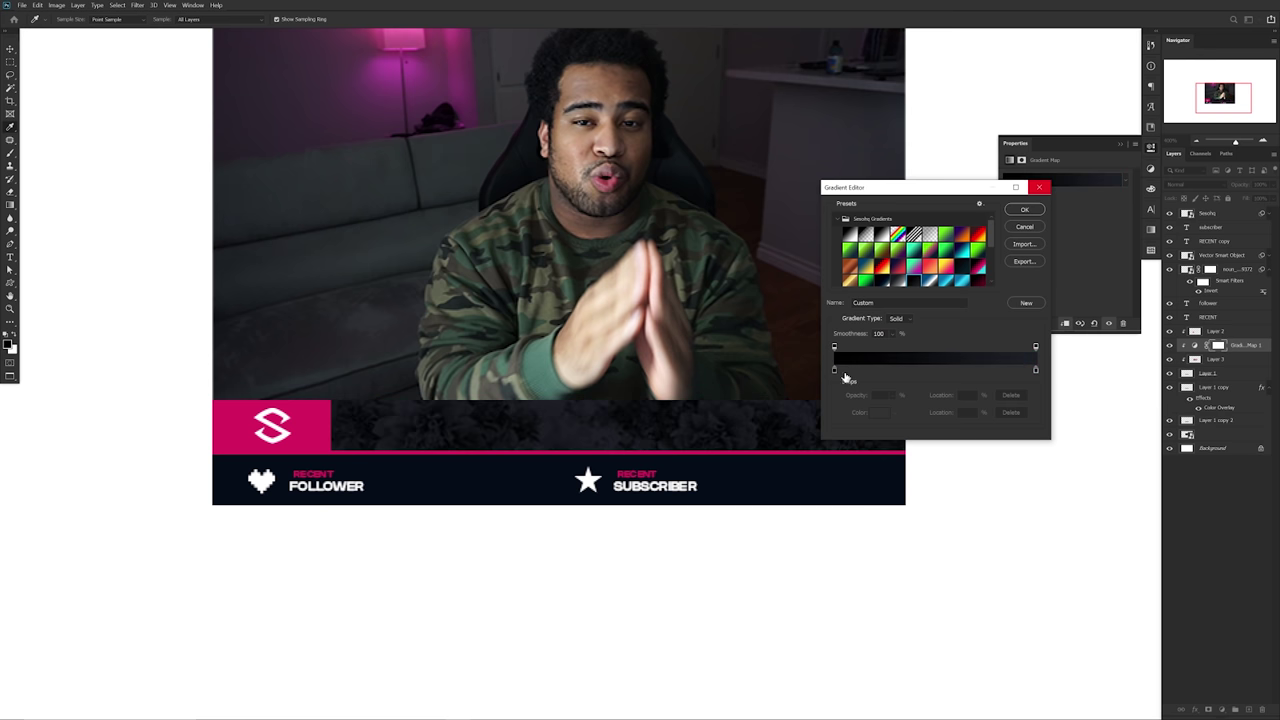
# Edit the gradient map's end stops, giving the end stop a lighter slate colour for the floral texture
pyautogui.doubleClick(835, 371)
pyautogui.click(841, 481)
pyautogui.click(1036, 370)
pyautogui.doubleClick(1037, 372)
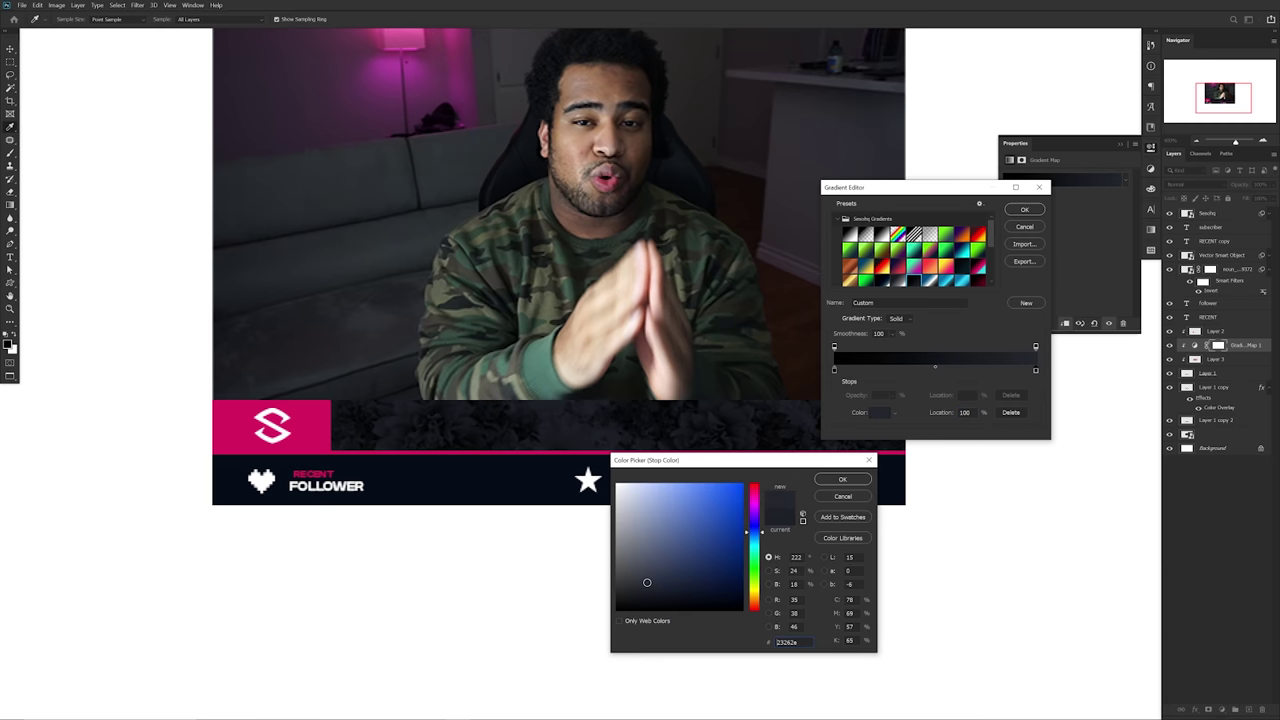
pyautogui.click(842, 479)
pyautogui.click(1024, 209)
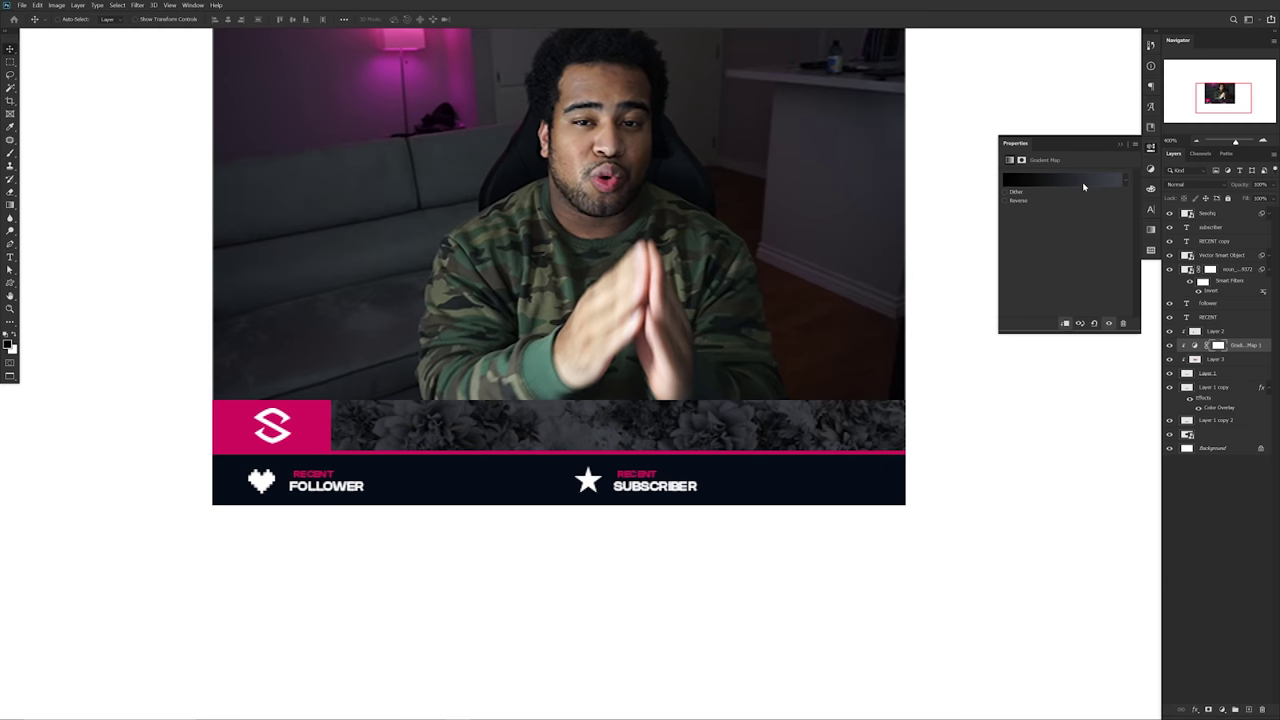
# Lower the saturation of the lower navy bar to about -47 with Hue/Saturation
pyautogui.click(828, 488)
pyautogui.hotkey('ctrl', 'u')
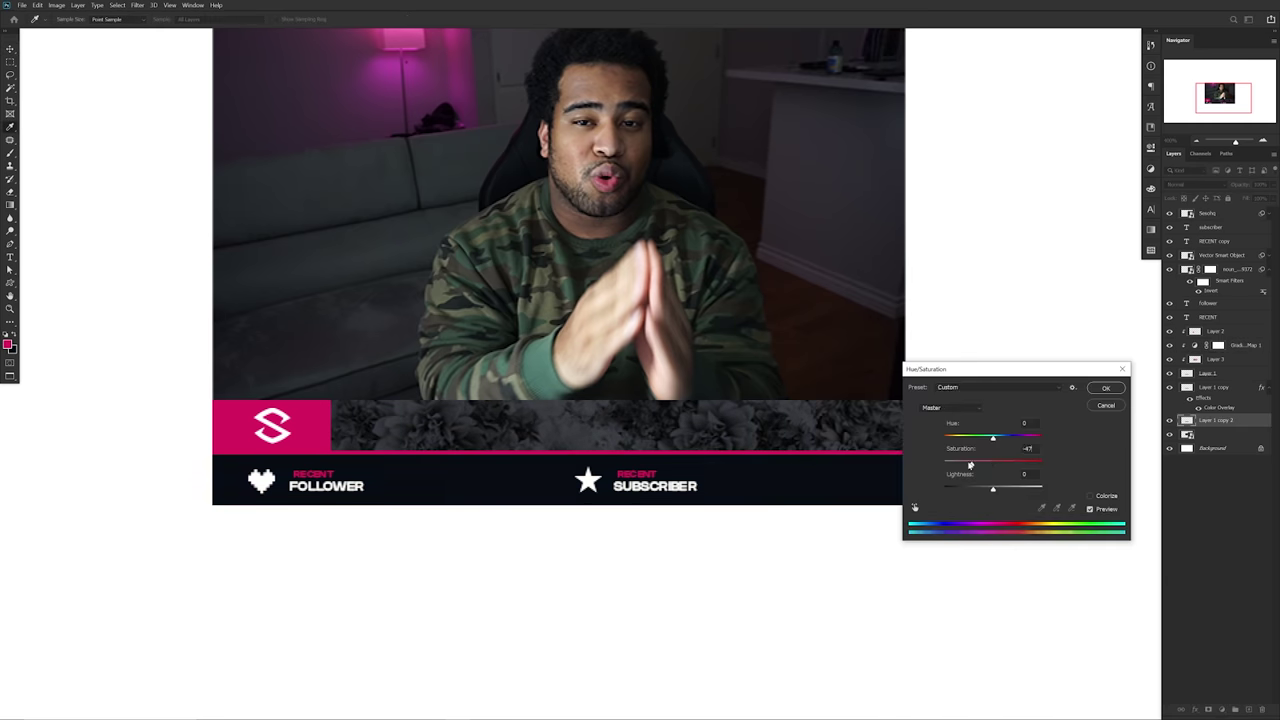
pyautogui.click(1105, 388)
# Select the heart and star icon layers together and bring them to the front of the layer stack
pyautogui.hotkey('ctrl', '-')
pyautogui.moveTo(749, 415); pyautogui.dragTo(747, 443)
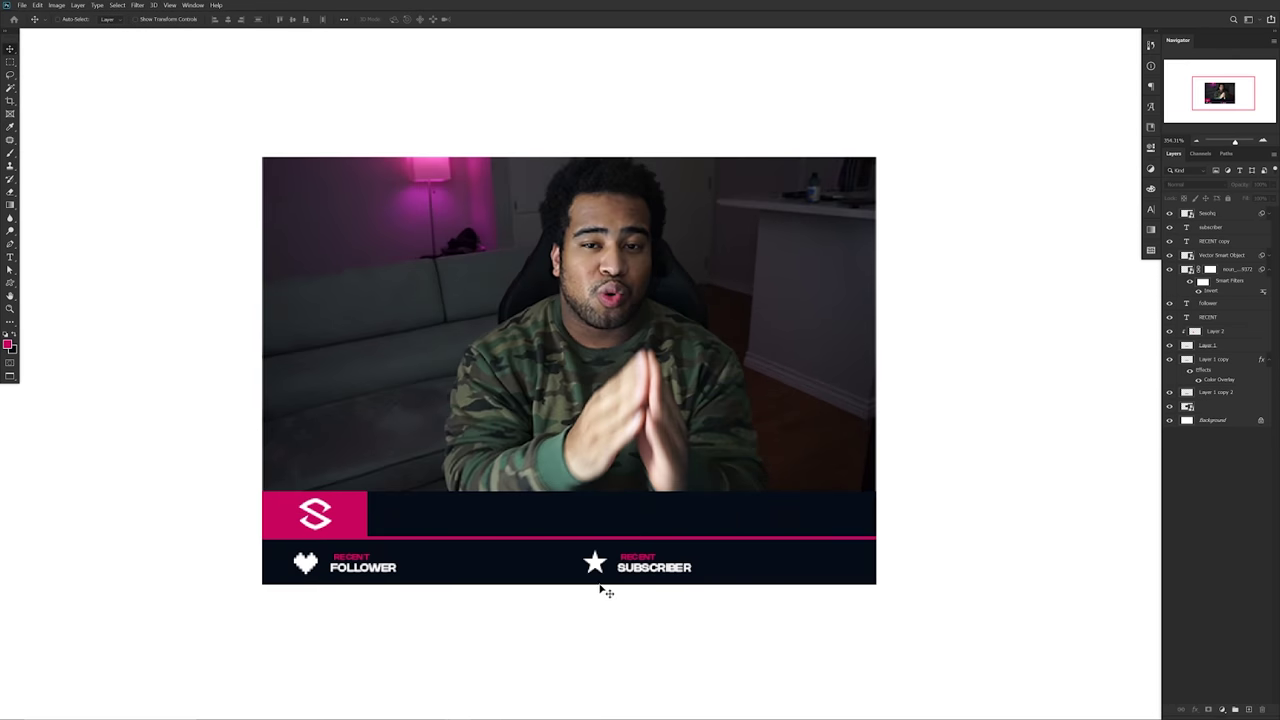
pyautogui.keyDown('shift'); pyautogui.click(312, 564); pyautogui.keyUp('shift')
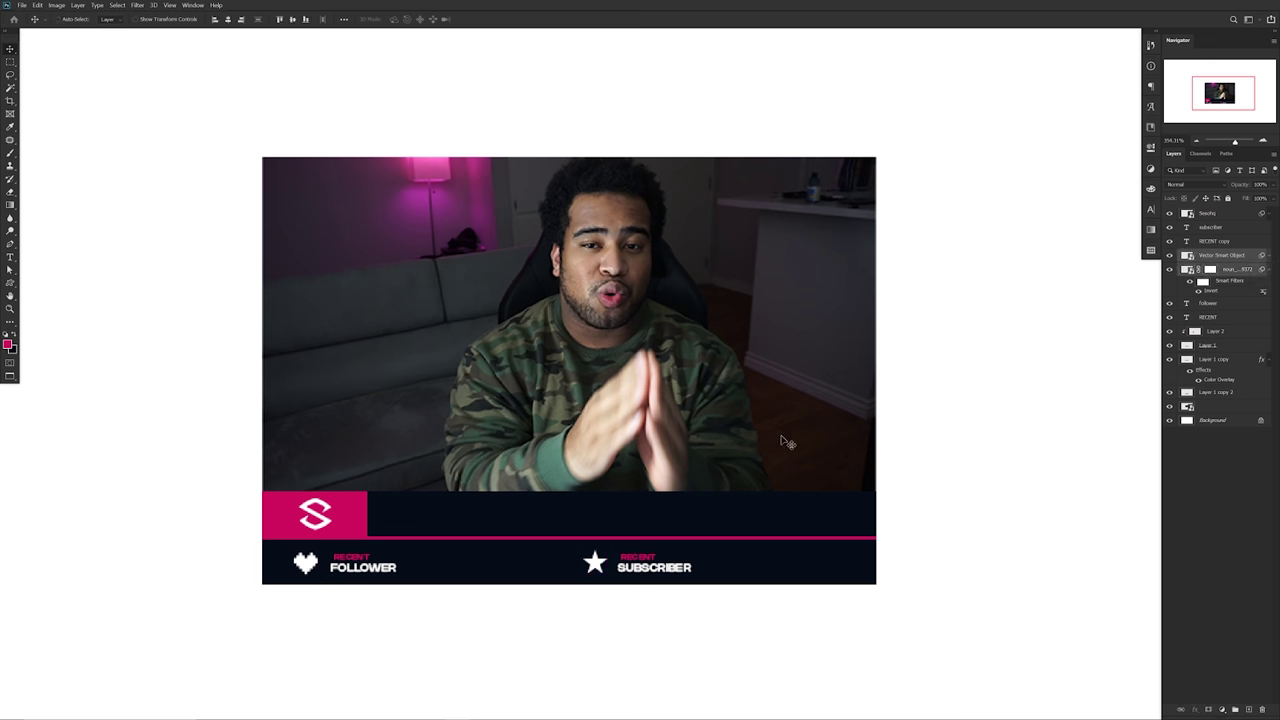
pyautogui.hotkey('ctrl', 'shift', ']')
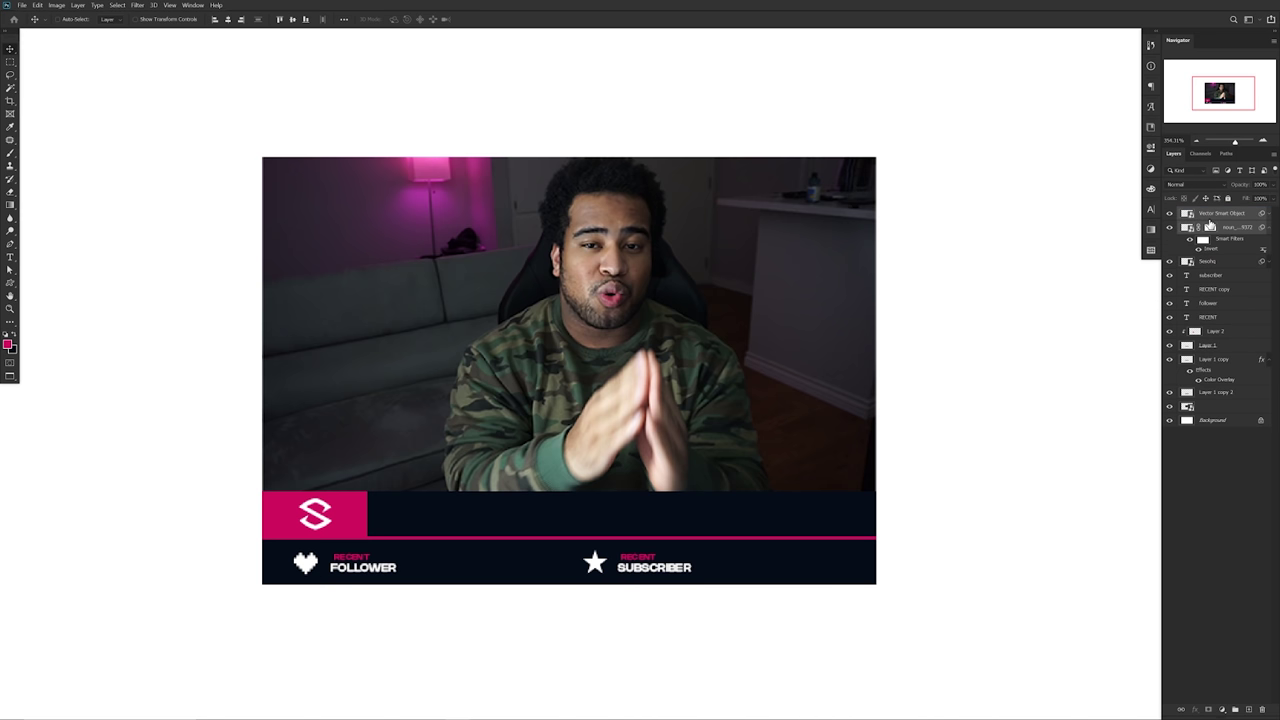
# Delete the webcam photo layer above the bars
pyautogui.press('ctrl')
pyautogui.keyDown('ctrl'); pyautogui.click(840, 375); pyautogui.keyUp('ctrl')
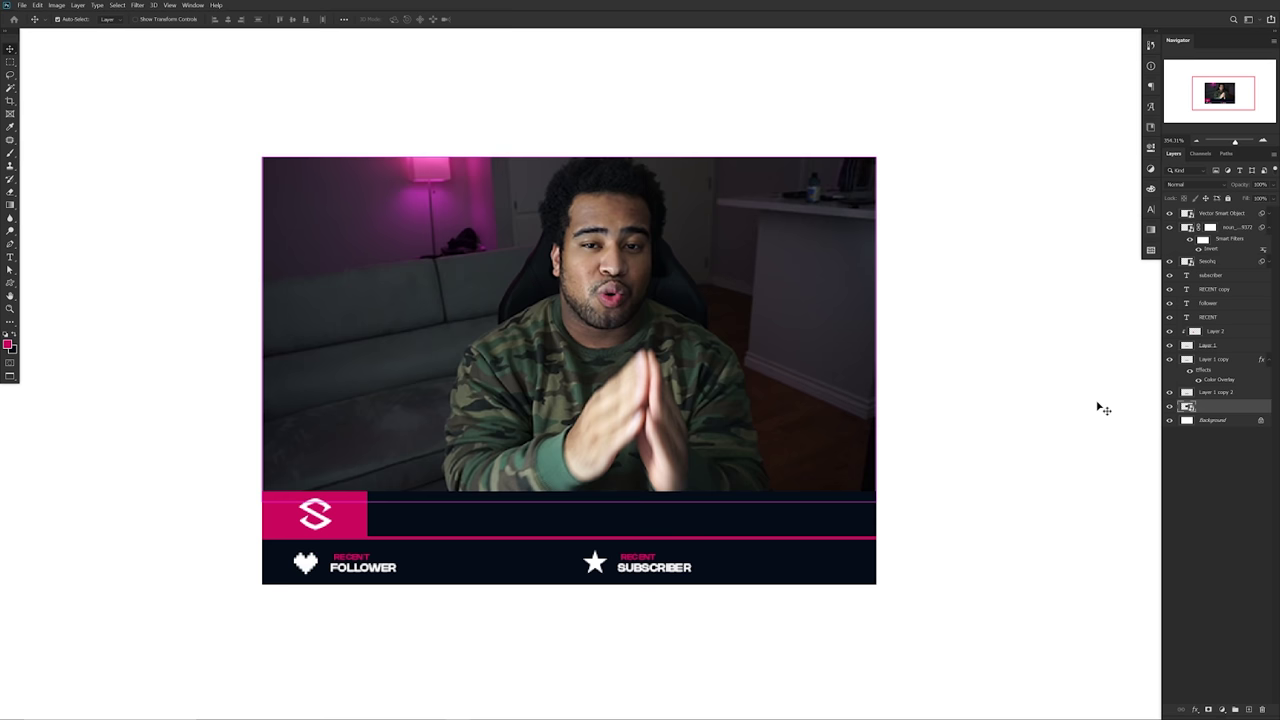
pyautogui.click(1169, 406)
pyautogui.press('Delete')
# Group the logo, text and bar layers, leaving out the two icons and the background, and check the group's visibility
pyautogui.moveTo(1218, 265); pyautogui.dragTo(1218, 313)
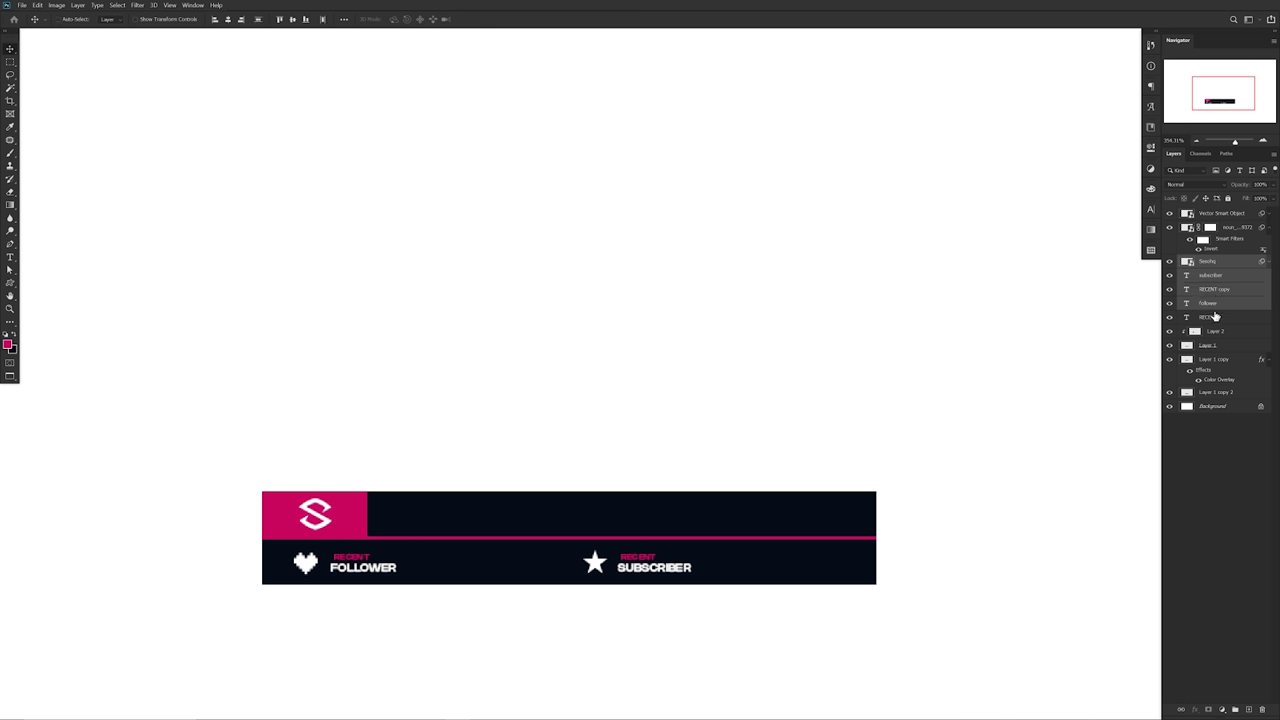
pyautogui.click(1222, 263)
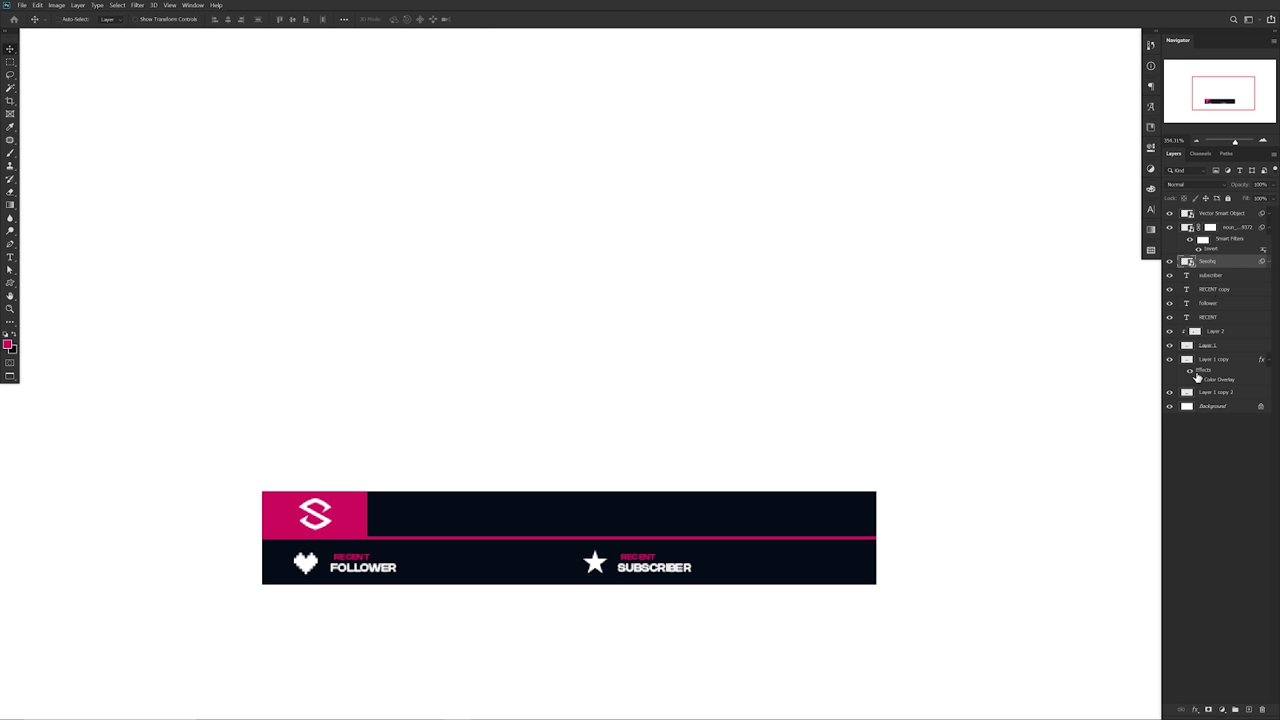
pyautogui.keyDown('shift'); pyautogui.click(1214, 396); pyautogui.keyUp('shift')
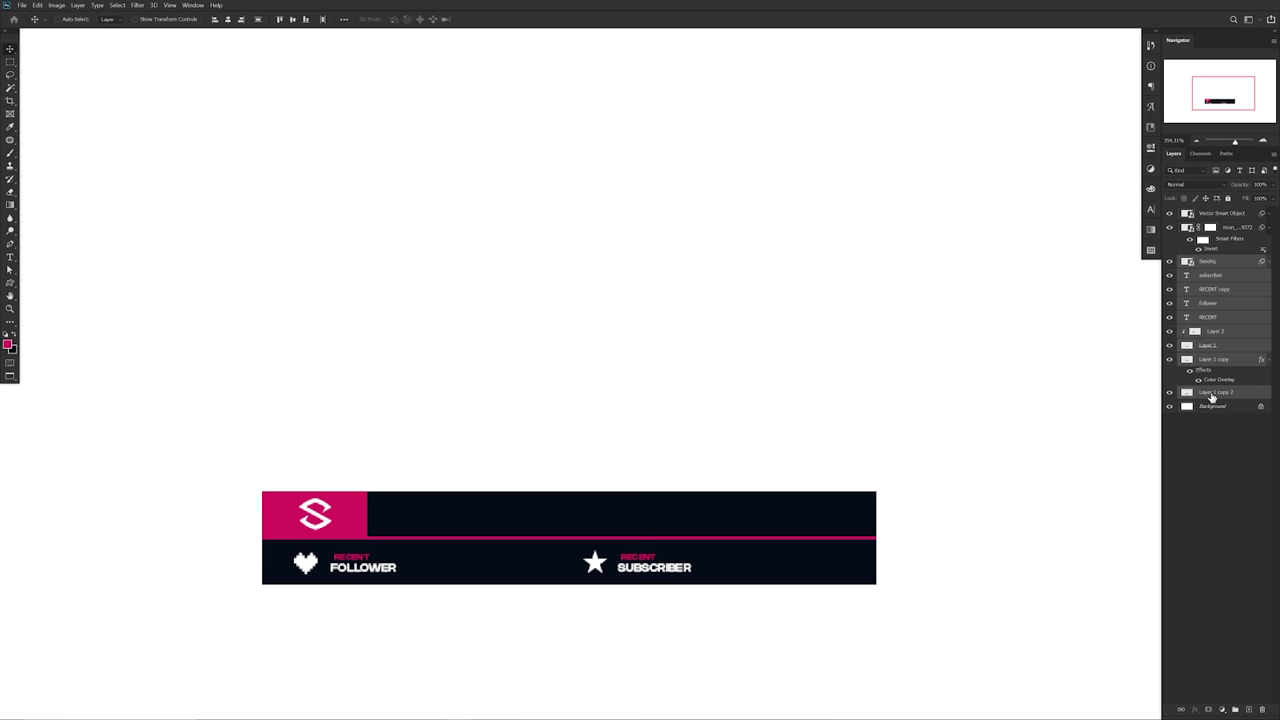
pyautogui.rightClick(1212, 396)
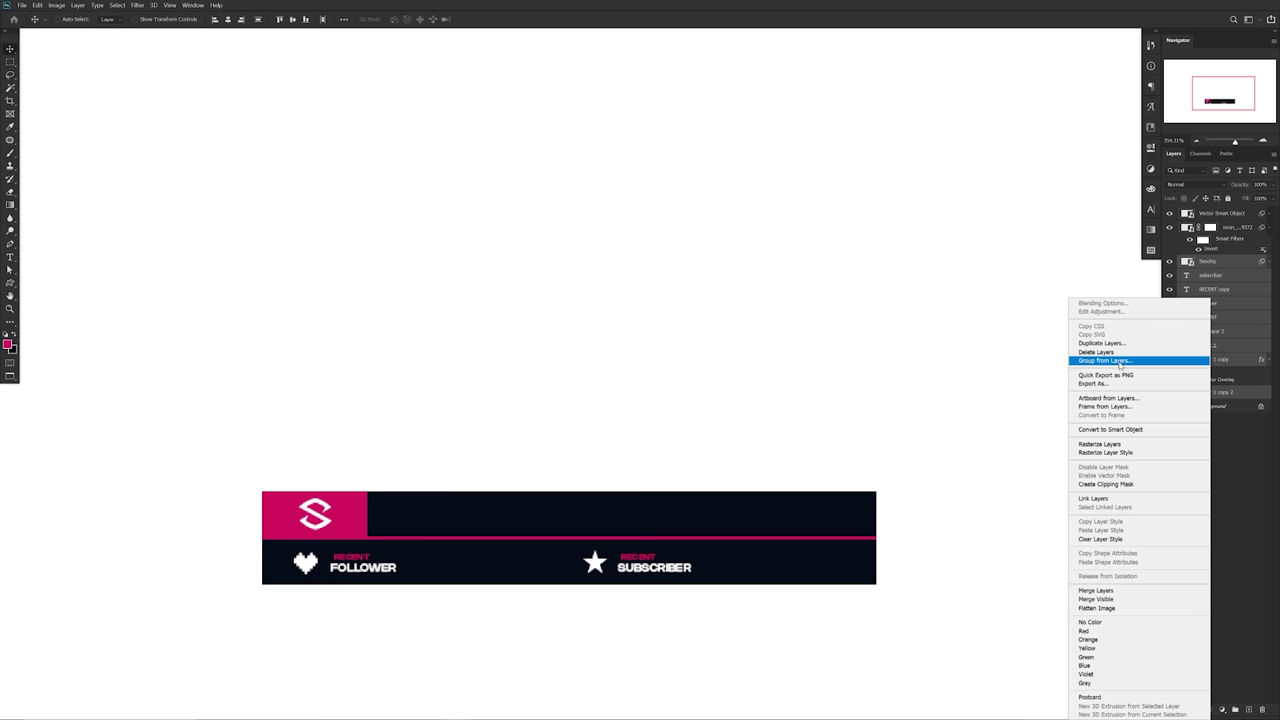
pyautogui.click(1219, 363)
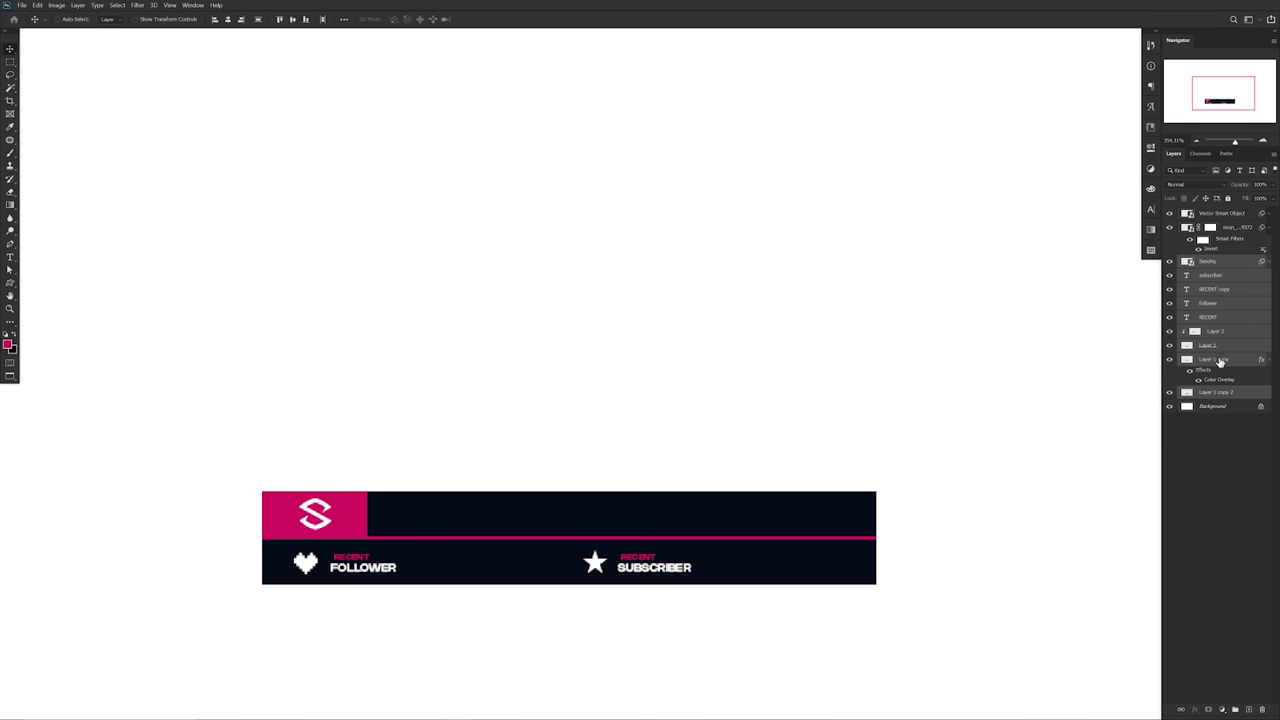
pyautogui.hotkey('ctrl', 'g')
pyautogui.click(1170, 262)
pyautogui.click(1170, 262)
pyautogui.click(1170, 262)
pyautogui.click(1170, 262)
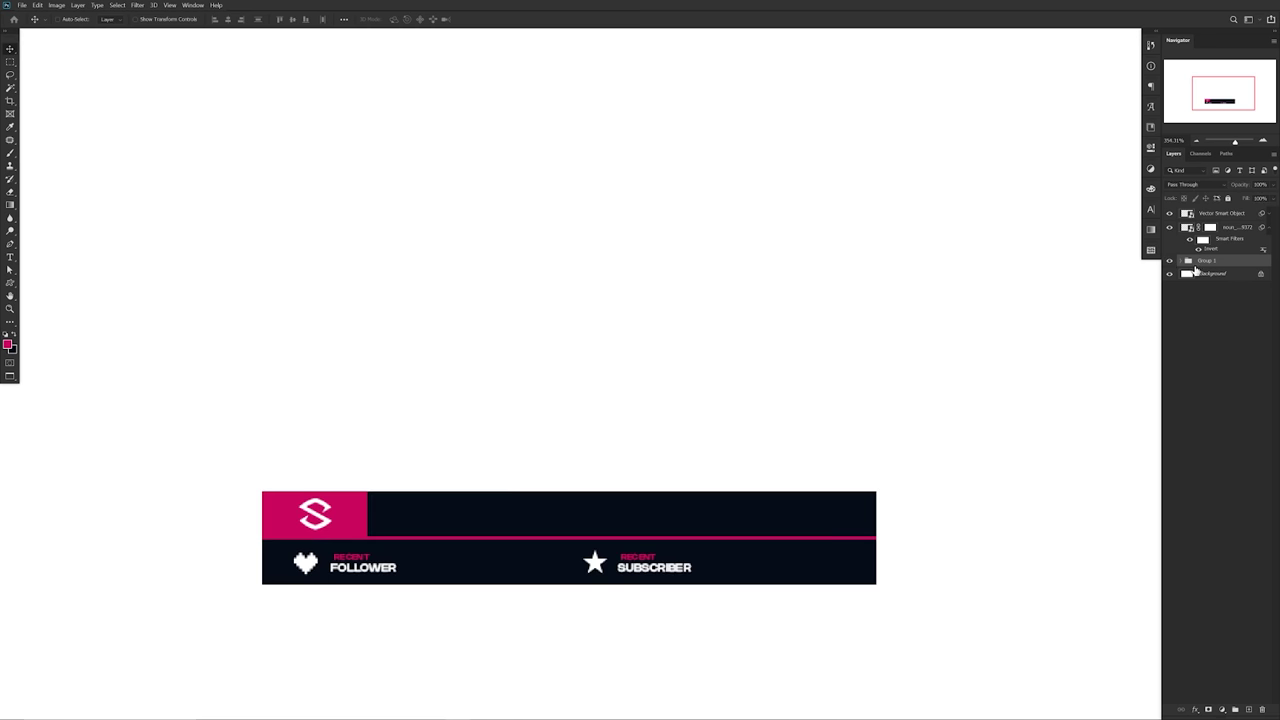
# Duplicate the group, hide the original and merge the copy into a single layer
pyautogui.hotkey('ctrl', 'j')
pyautogui.click(1170, 274)
pyautogui.rightClick(1218, 267)
pyautogui.click(1218, 268)
pyautogui.moveTo(805, 375)
pyautogui.mouseDown()
pyautogui.moveTo(883, 443)
pyautogui.moveTo(660, 257)
pyautogui.moveTo(851, 331)
pyautogui.moveTo(617, 335)
pyautogui.moveTo(806, 370)
pyautogui.mouseUp()
pyautogui.click(1216, 228)
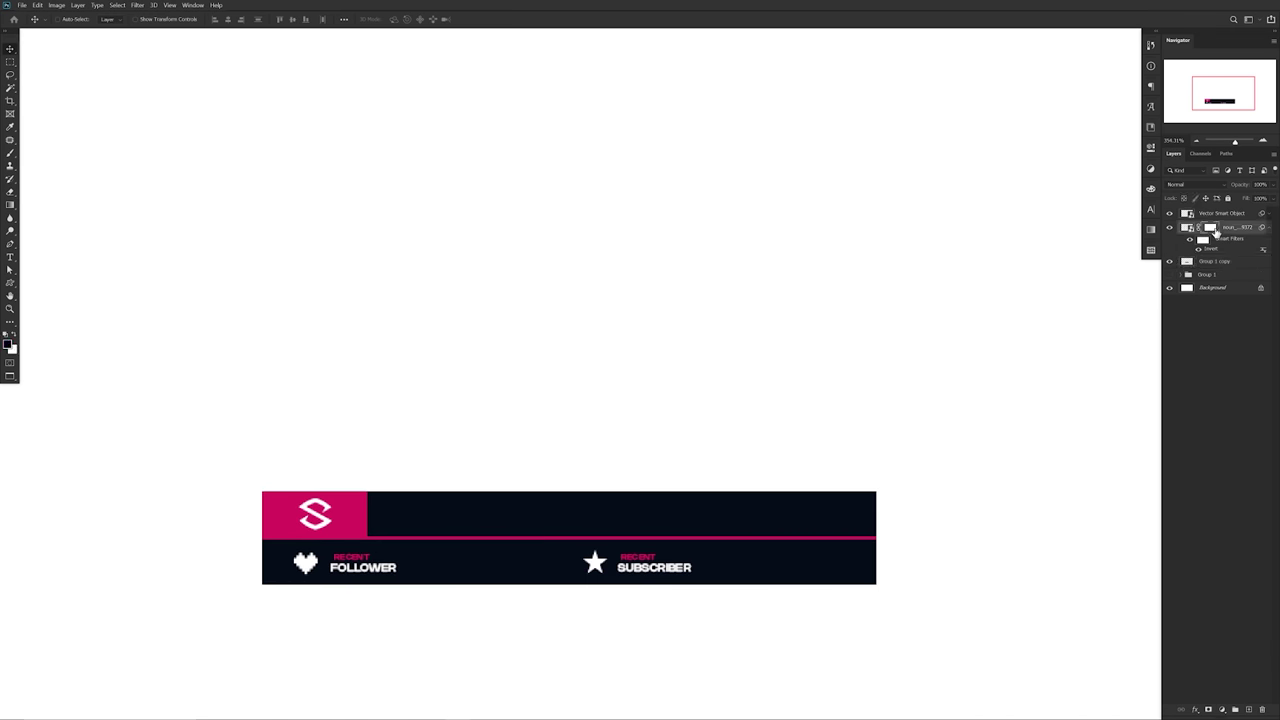
# Crop the canvas on all four sides to the exact edges of the overlay bars
pyautogui.hotkey('ctrl', '1')
pyautogui.press('c')
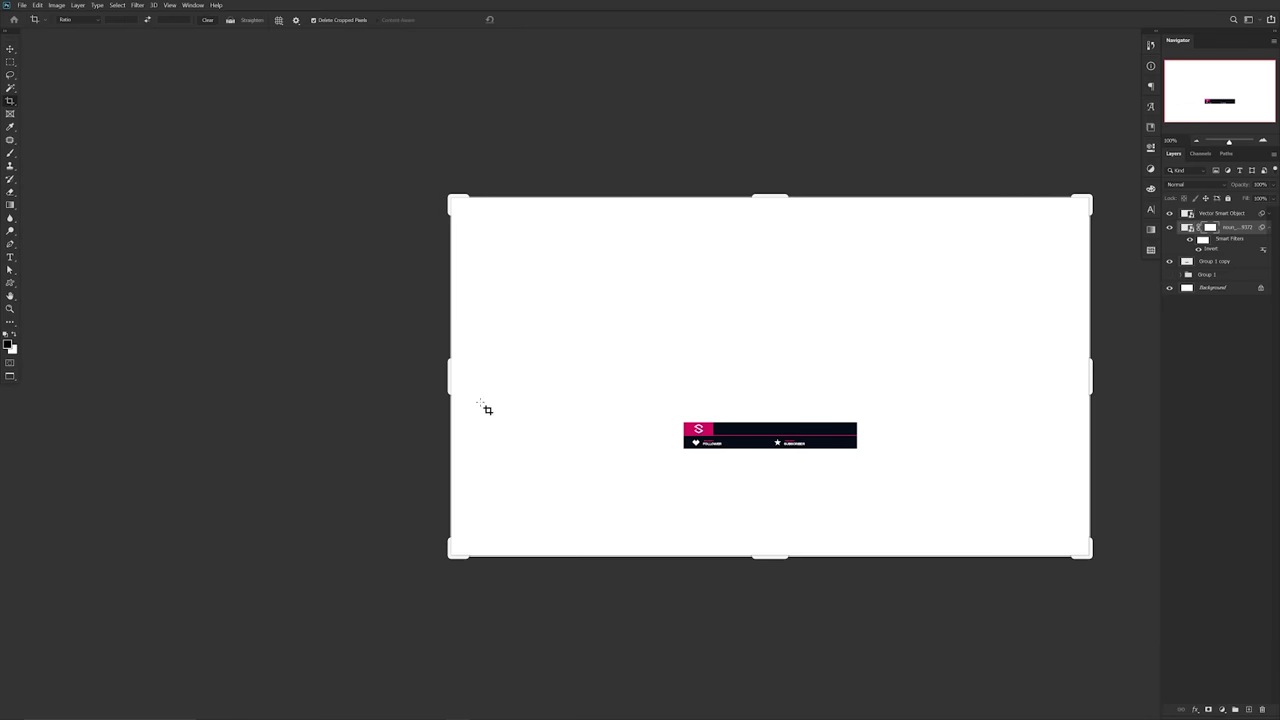
pyautogui.moveTo(449, 377); pyautogui.dragTo(566, 374)
pyautogui.moveTo(769, 212); pyautogui.dragTo(780, 310)
pyautogui.moveTo(973, 365); pyautogui.dragTo(858, 366)
pyautogui.moveTo(779, 447); pyautogui.dragTo(766, 388)
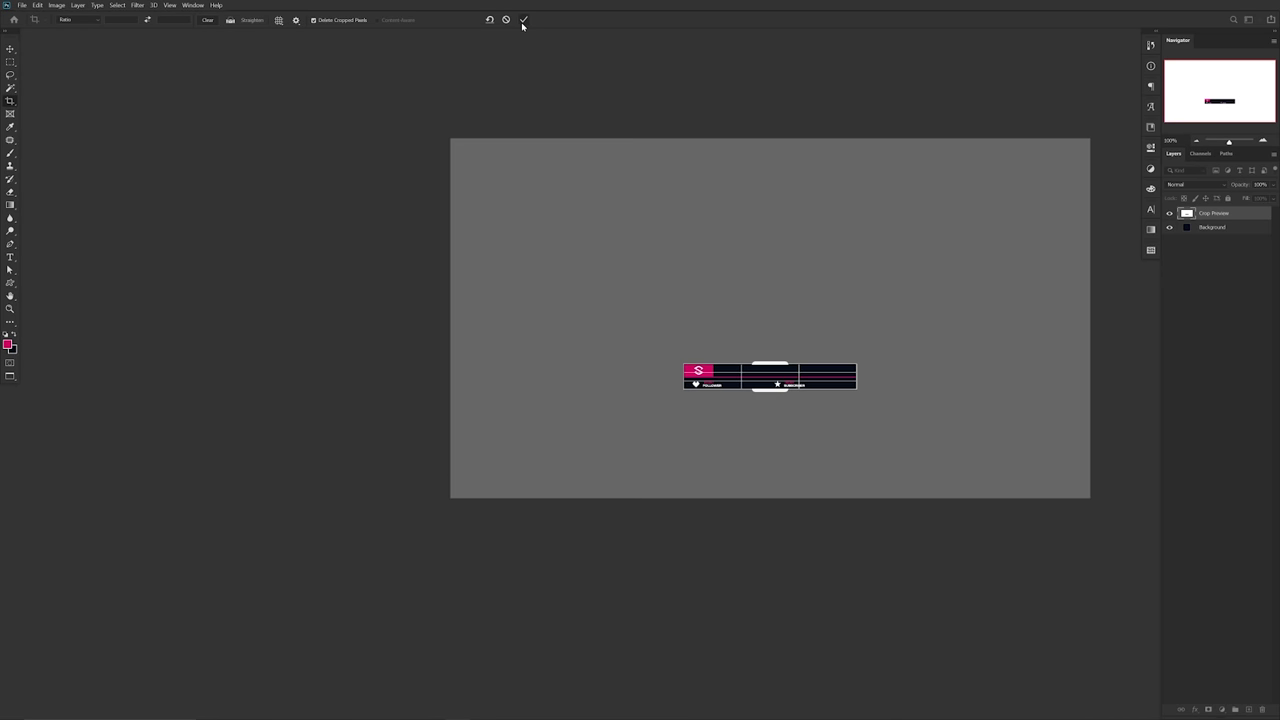
pyautogui.click(523, 20)
pyautogui.press('v')
pyautogui.scroll(3, 714, 388)
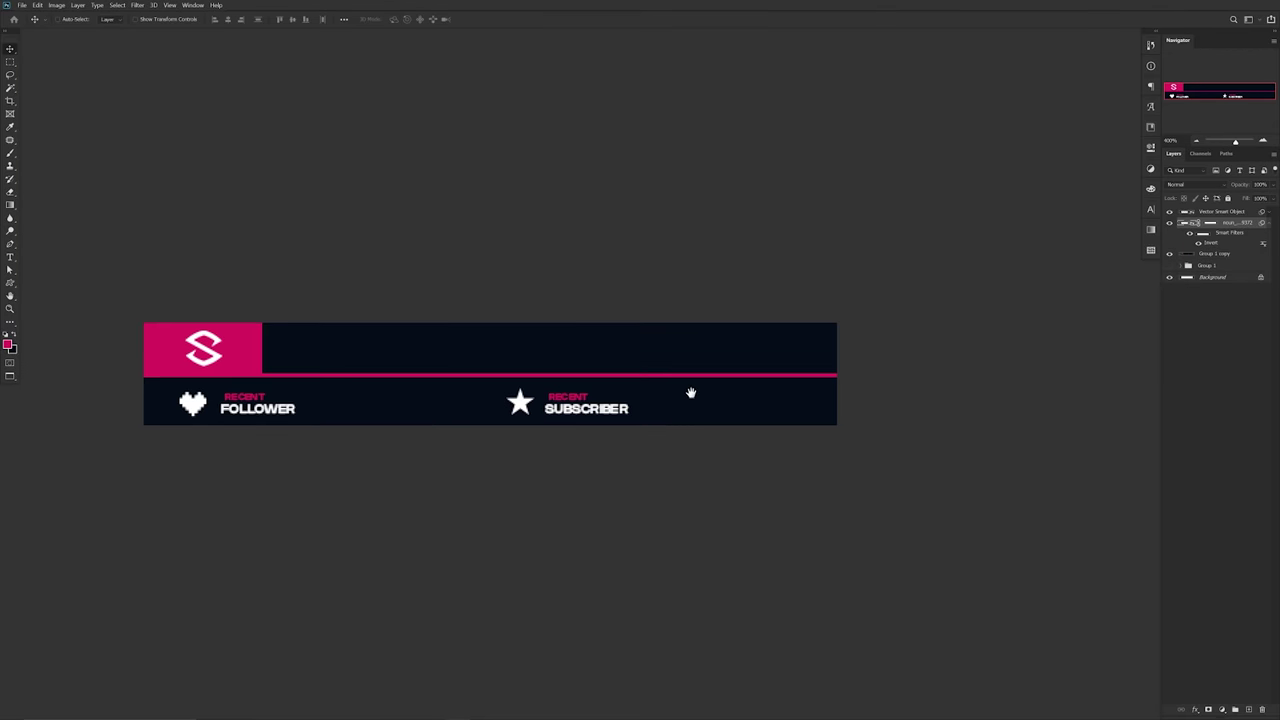
pyautogui.moveTo(690, 393); pyautogui.dragTo(731, 389)
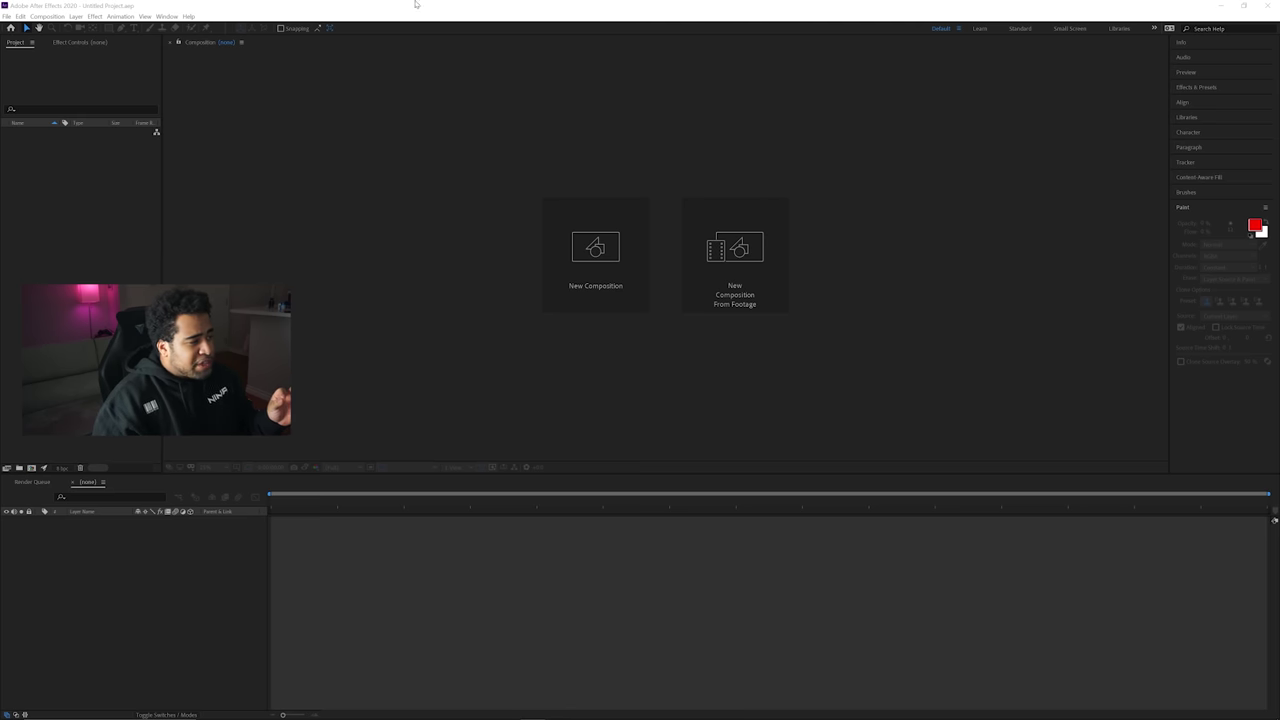
# In After Effects, import 2020Overlay.psd as Composition - Retain Layer Sizes with Editable Layer Styles
pyautogui.click(6, 17)
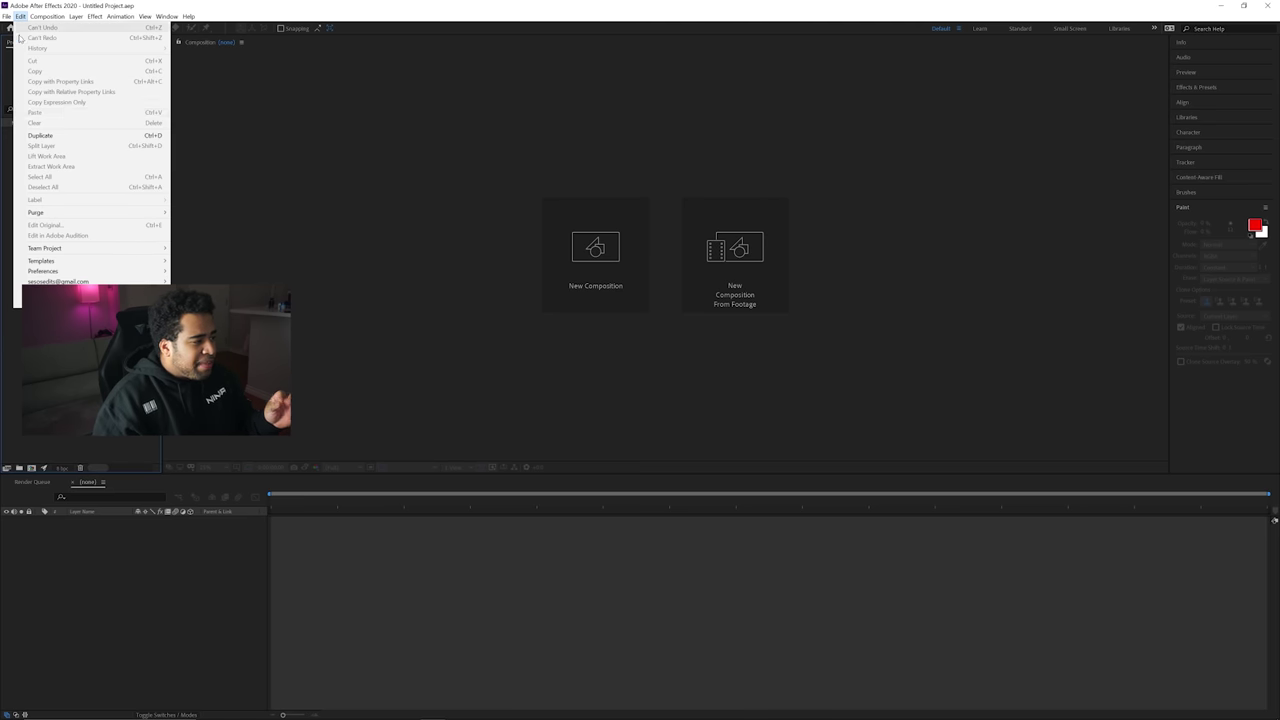
pyautogui.moveTo(91, 147)
pyautogui.click(173, 146)
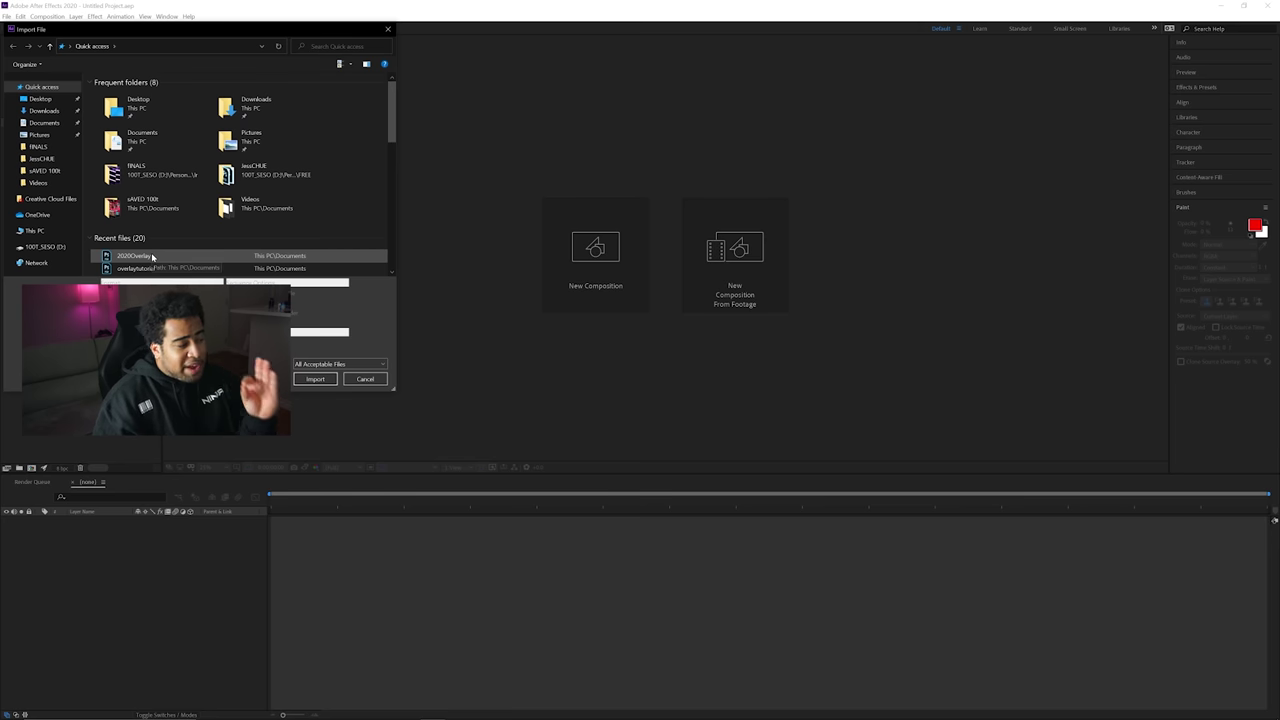
pyautogui.click(152, 256)
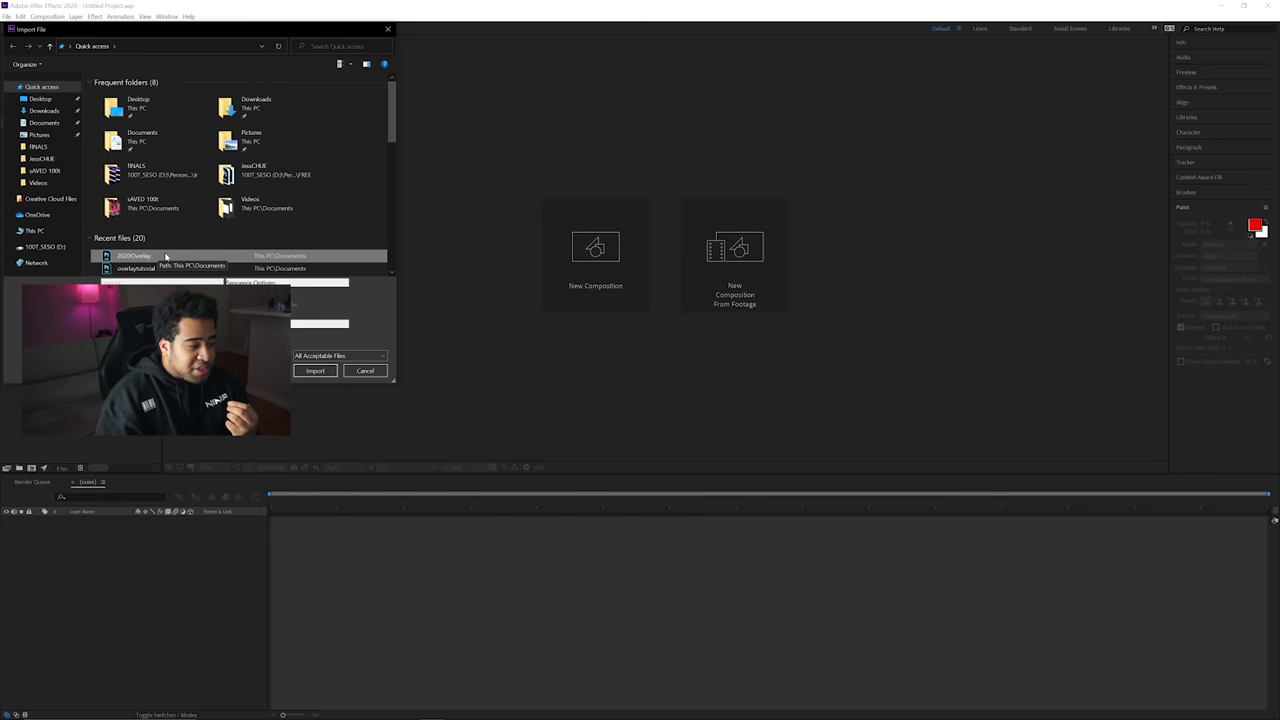
pyautogui.click(315, 371)
pyautogui.click(650, 290)
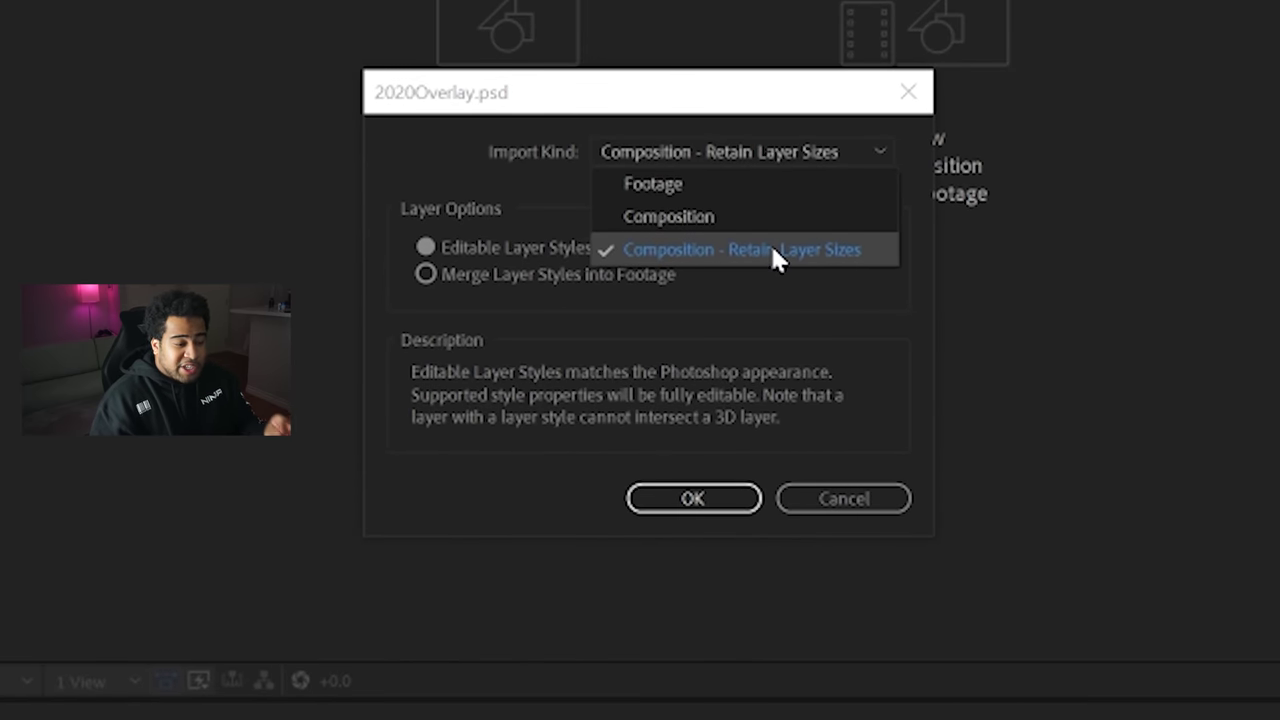
pyautogui.click(772, 250)
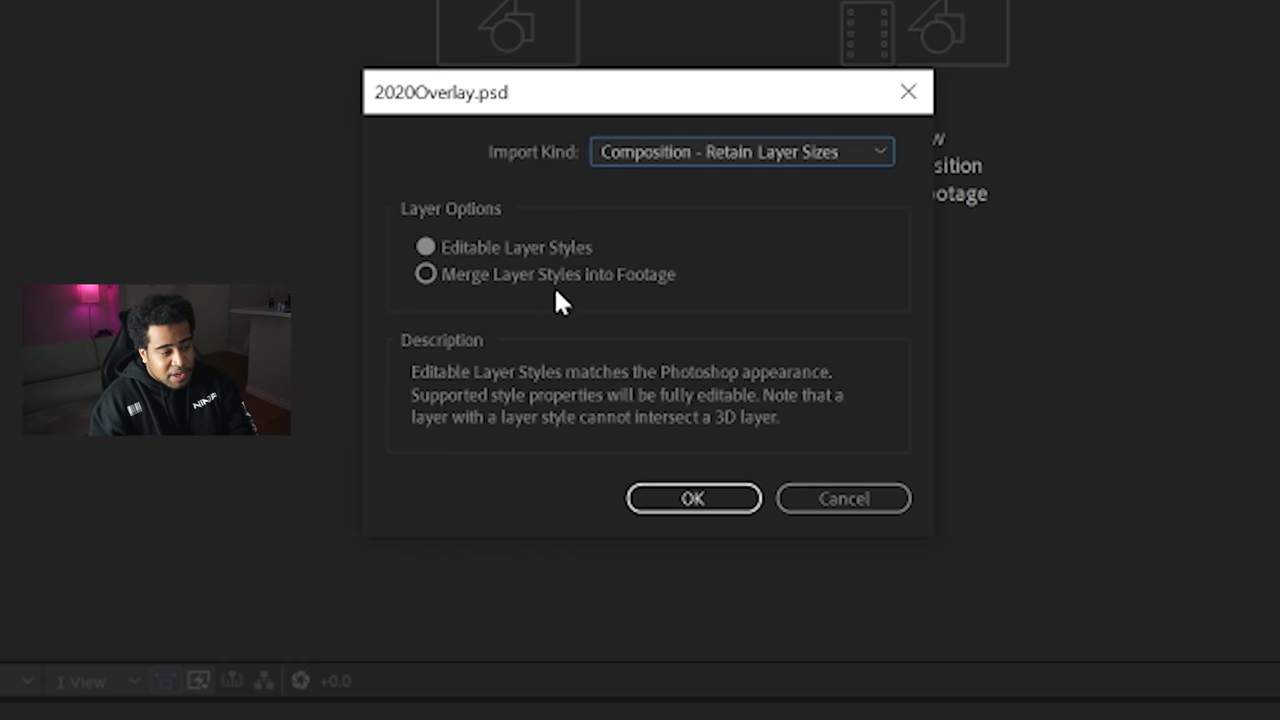
pyautogui.click(692, 505)
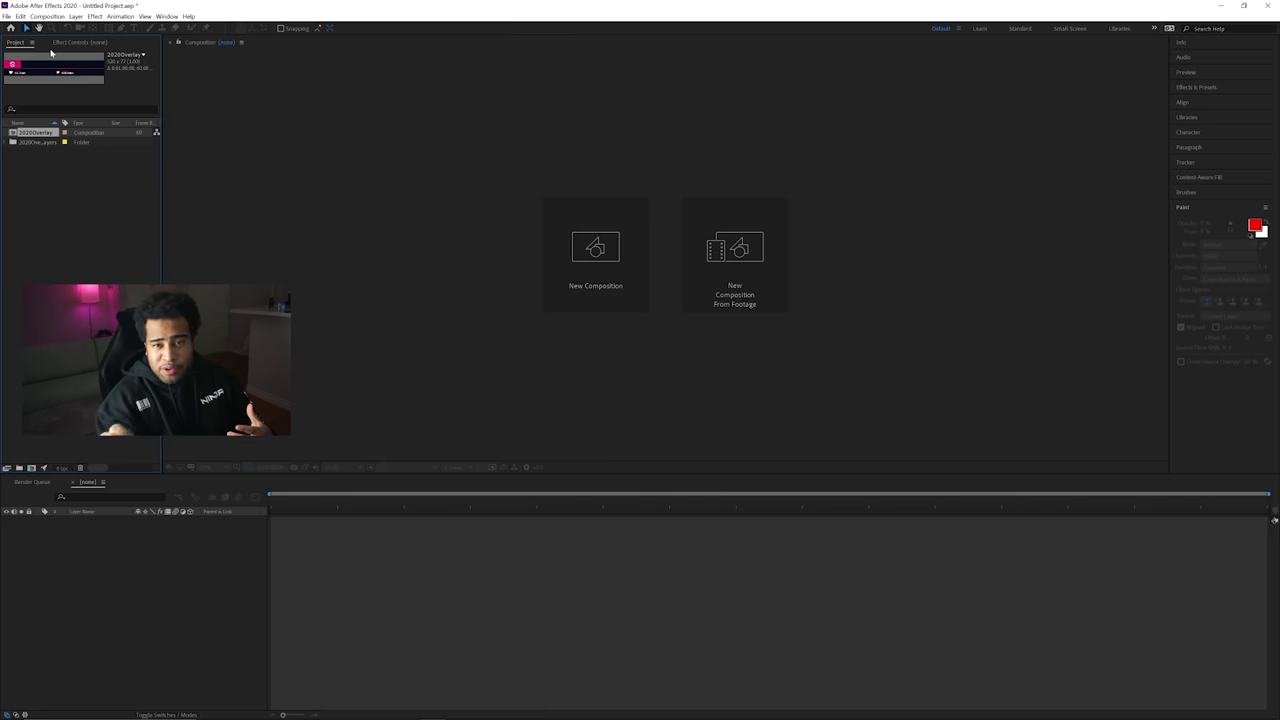
# Open the 2020Overlay composition and hide its original group layer below the merged copy
pyautogui.click(166, 16)
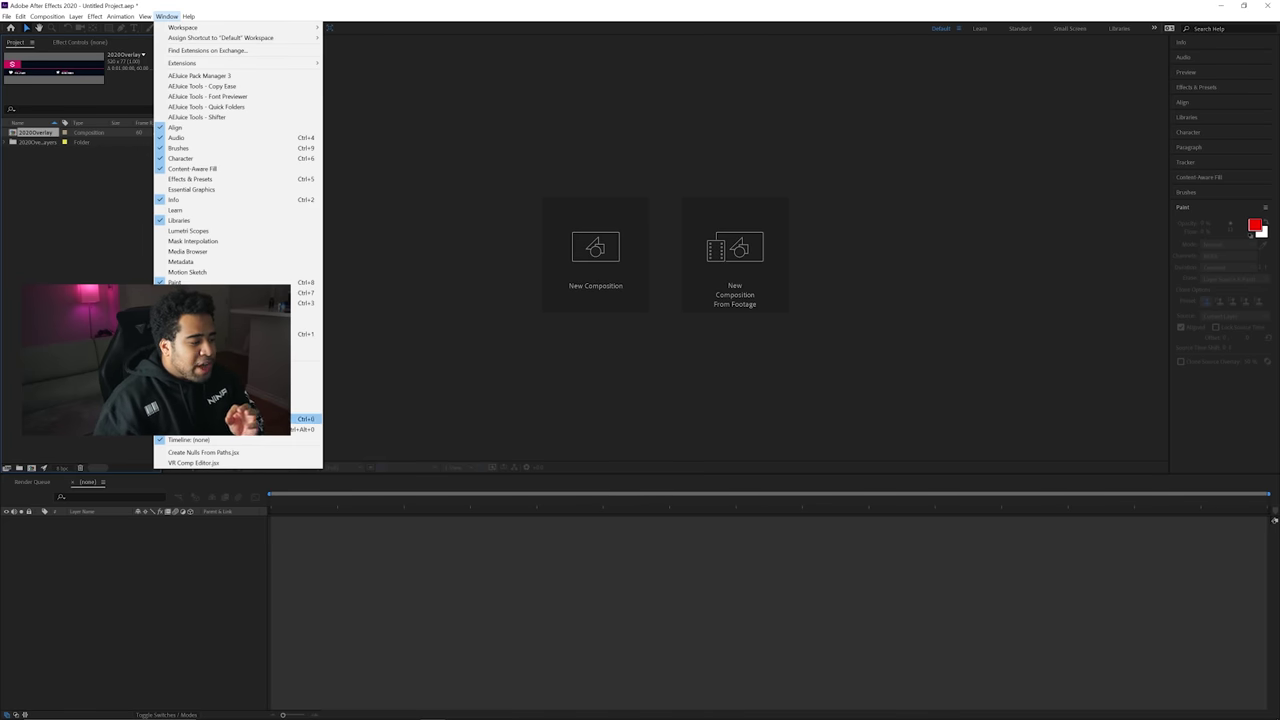
pyautogui.click(101, 212)
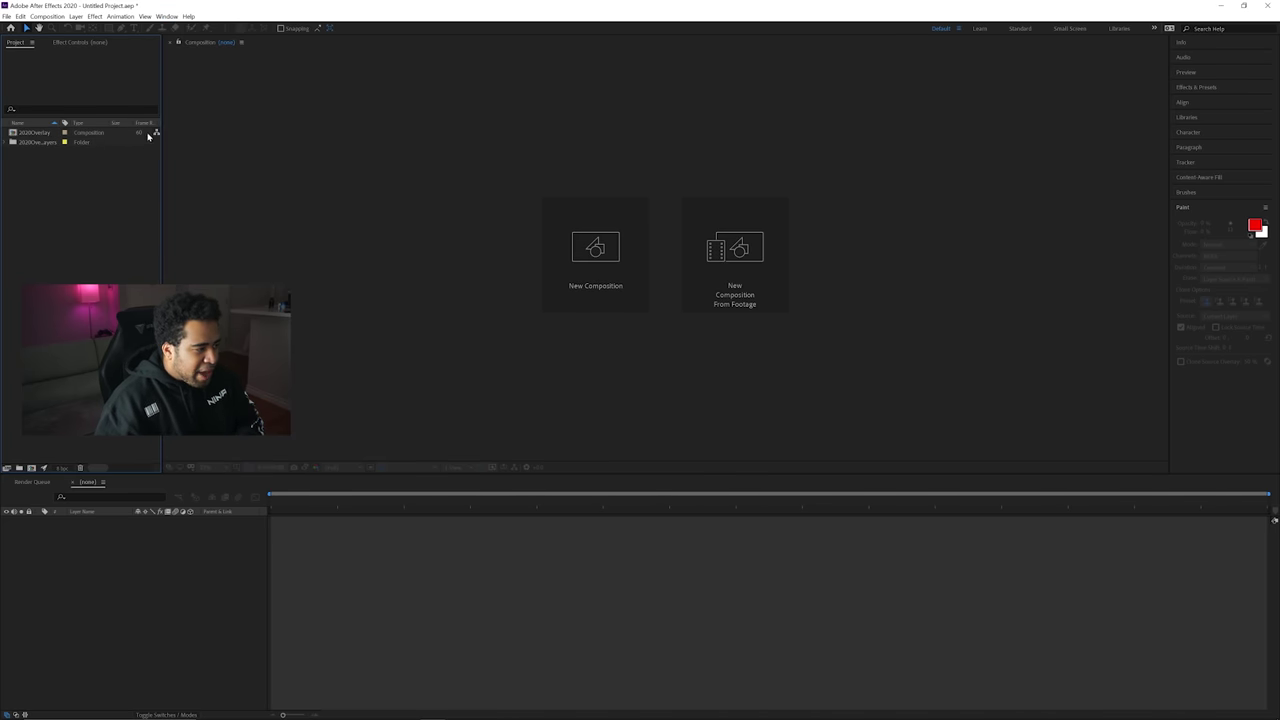
pyautogui.click(40, 133)
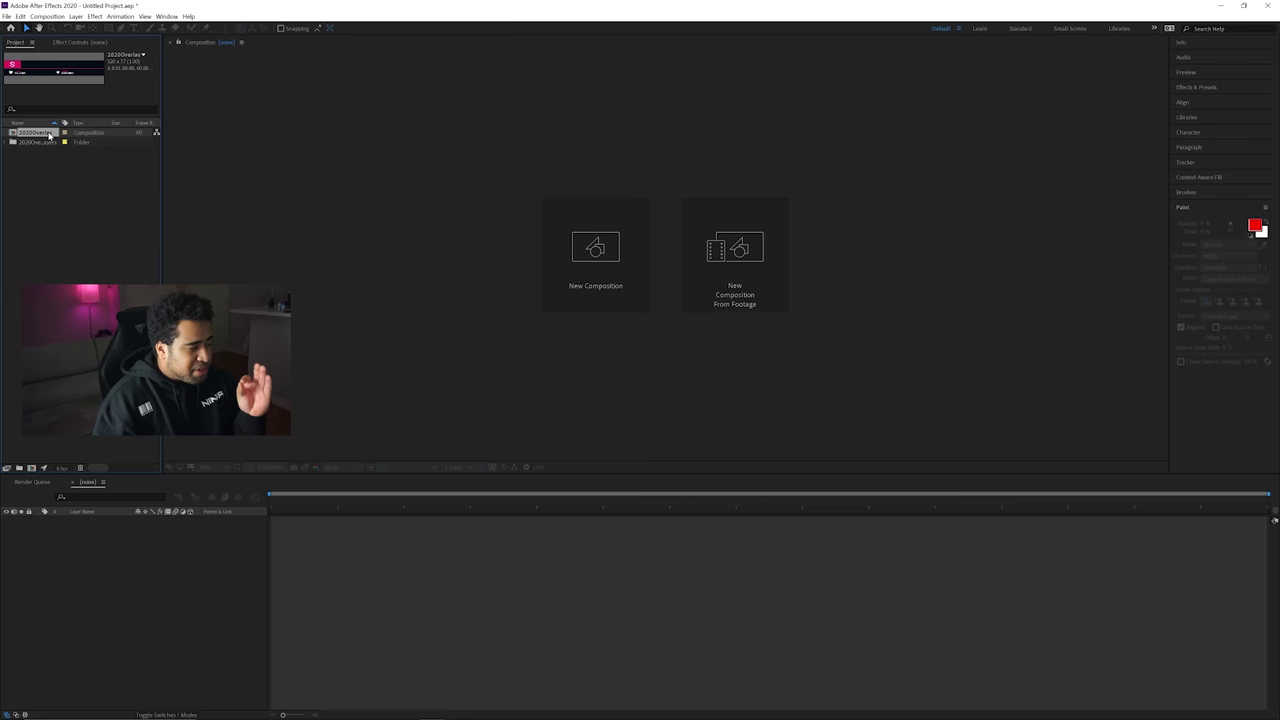
pyautogui.doubleClick(40, 133)
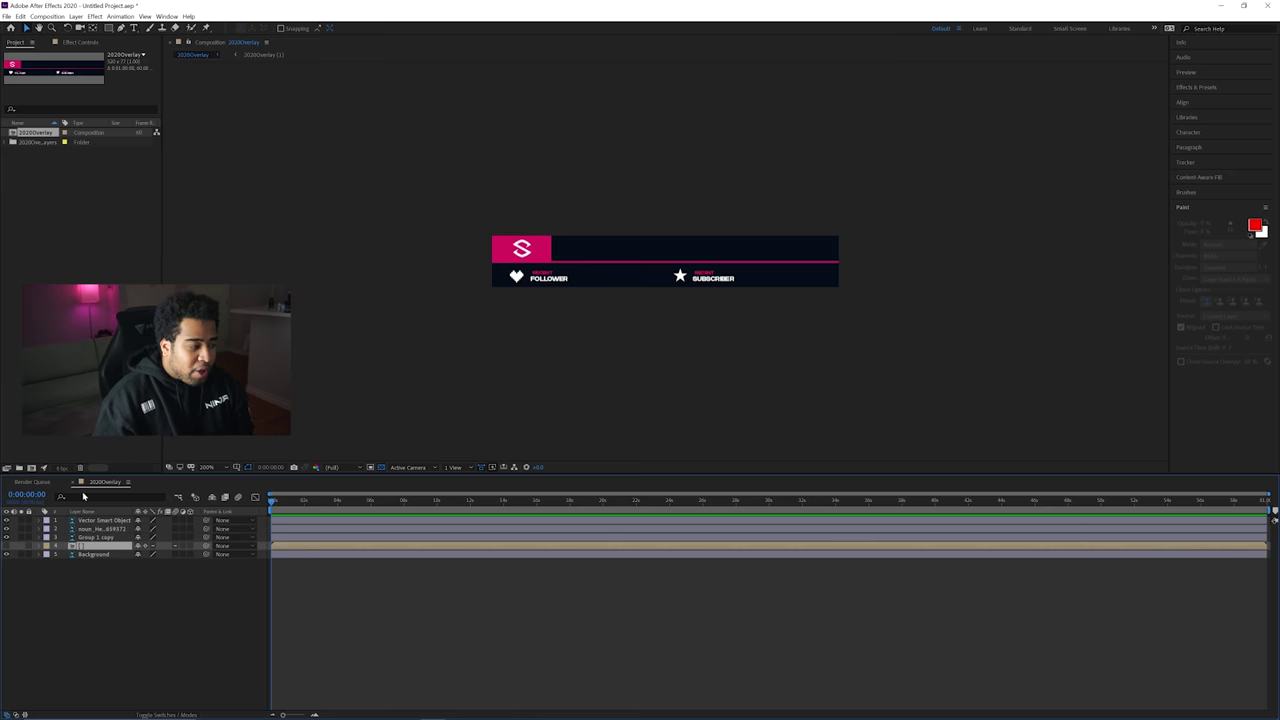
pyautogui.click(7, 545)
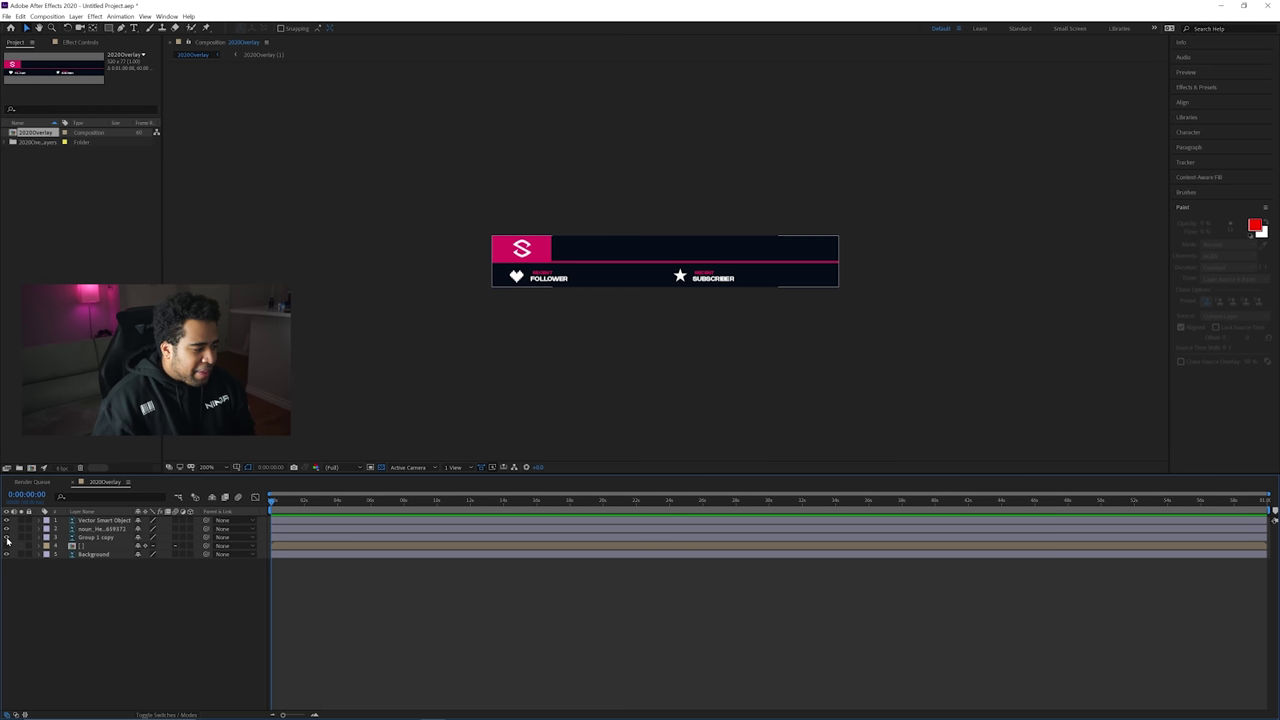
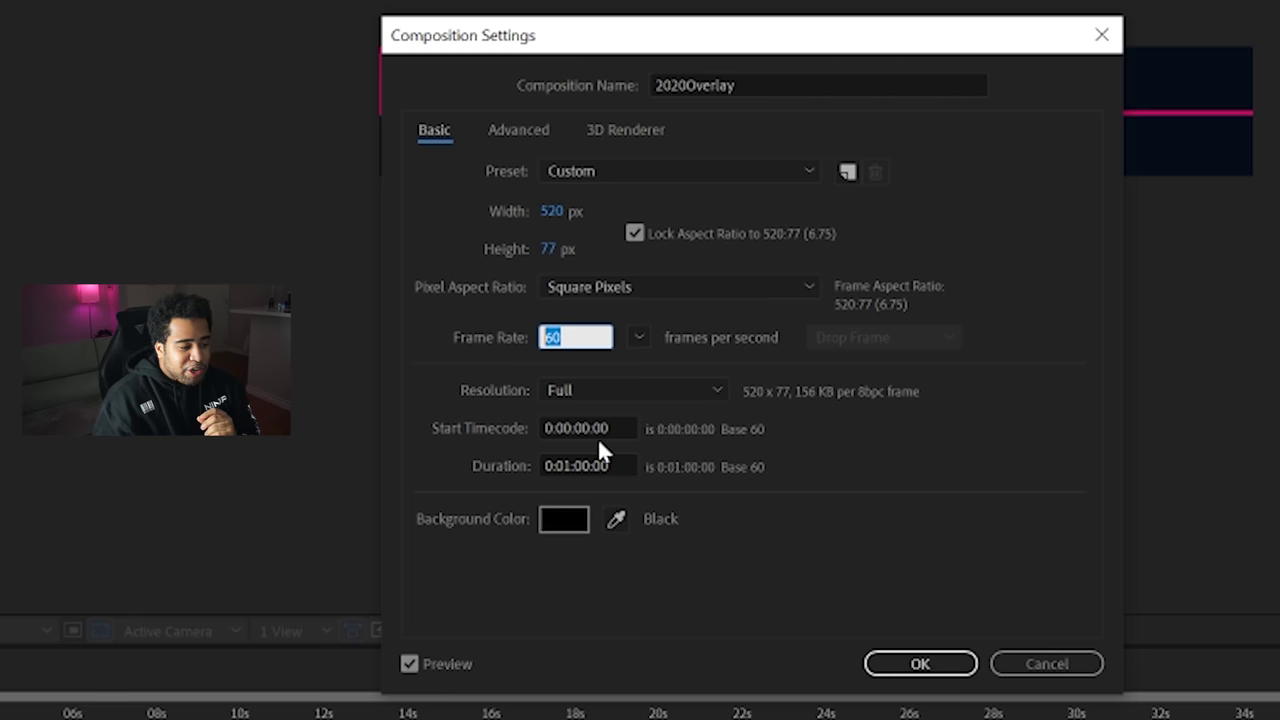
# Review the composition's frame rate and duration in its settings and accept them
pyautogui.click(571, 341)
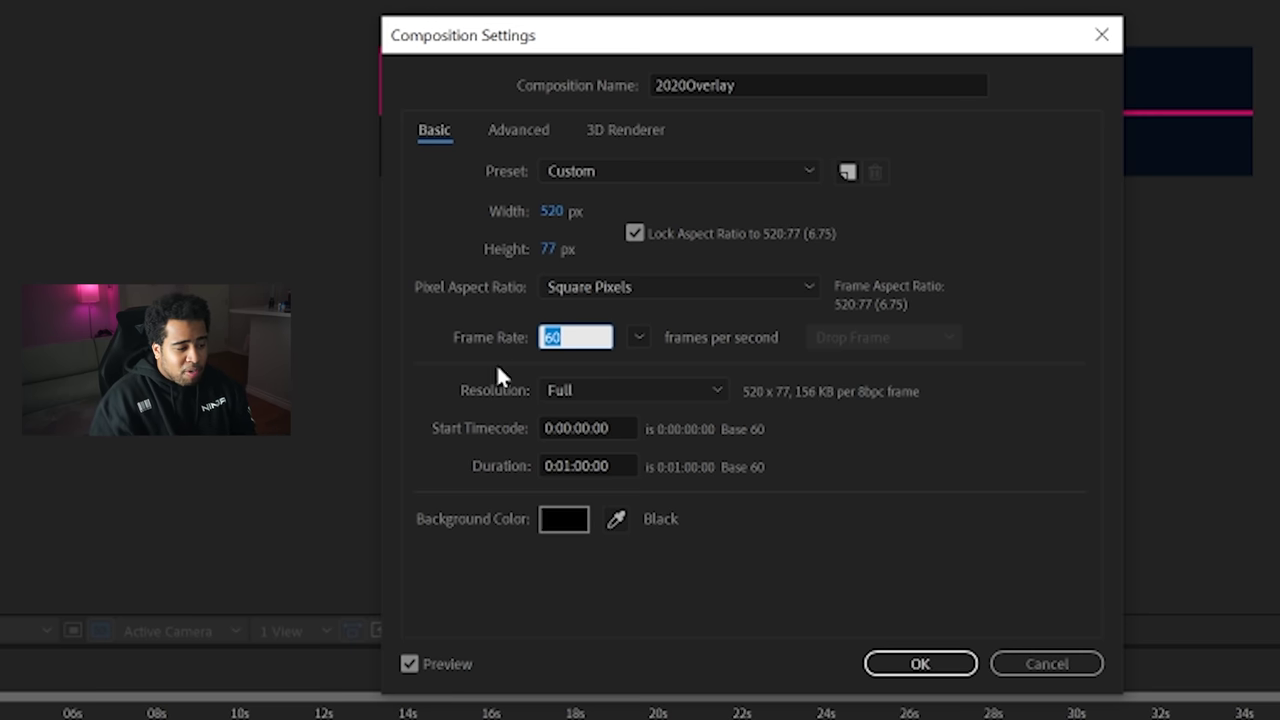
pyautogui.click(617, 466)
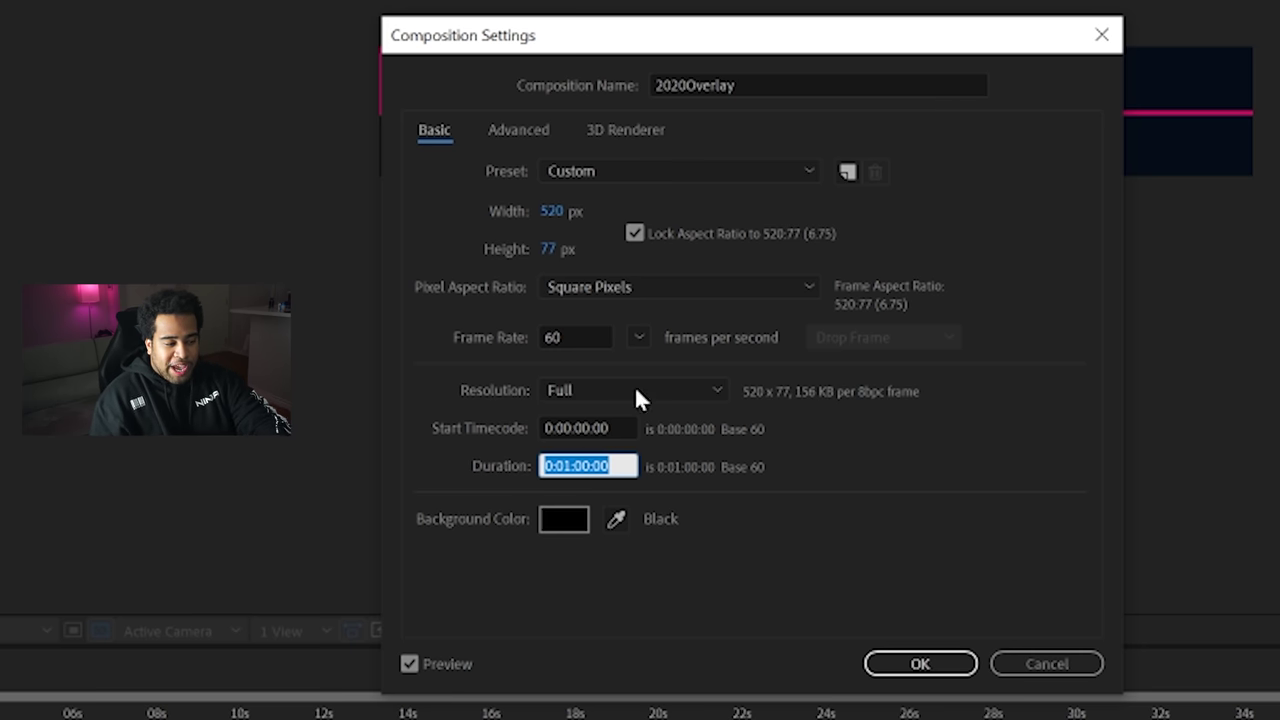
pyautogui.click(598, 338)
pyautogui.click(602, 466)
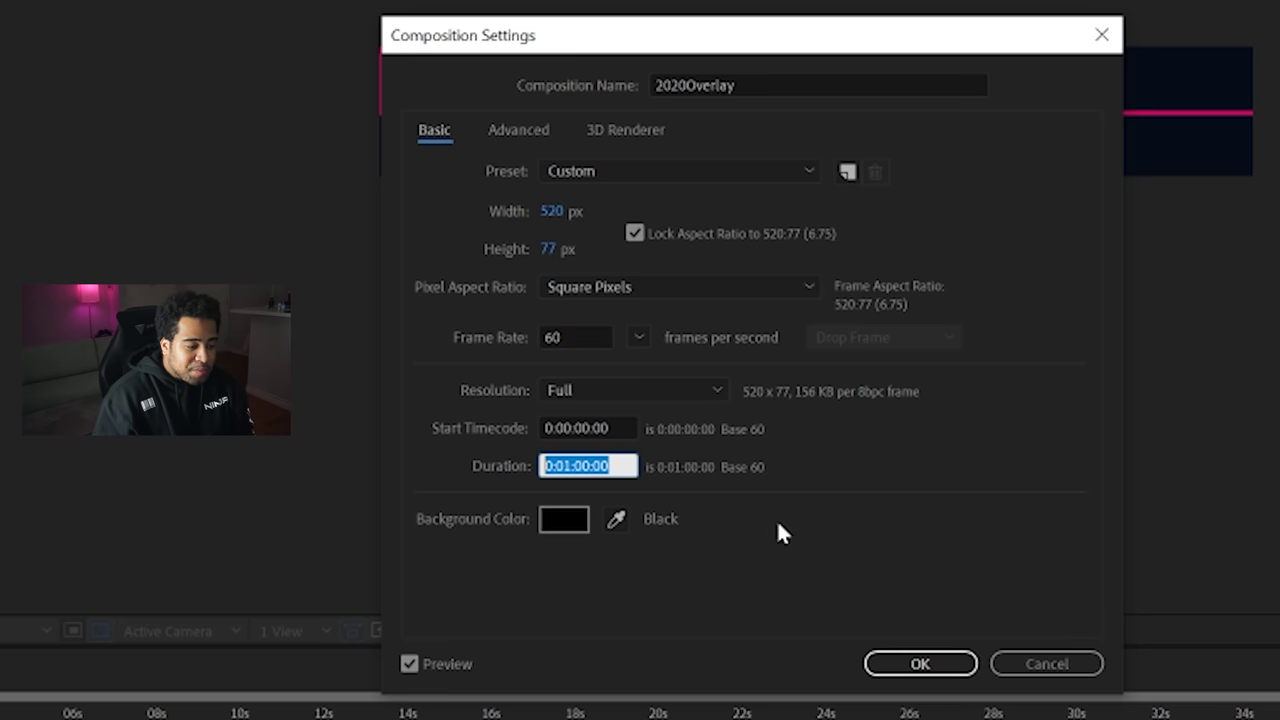
pyautogui.click(916, 666)
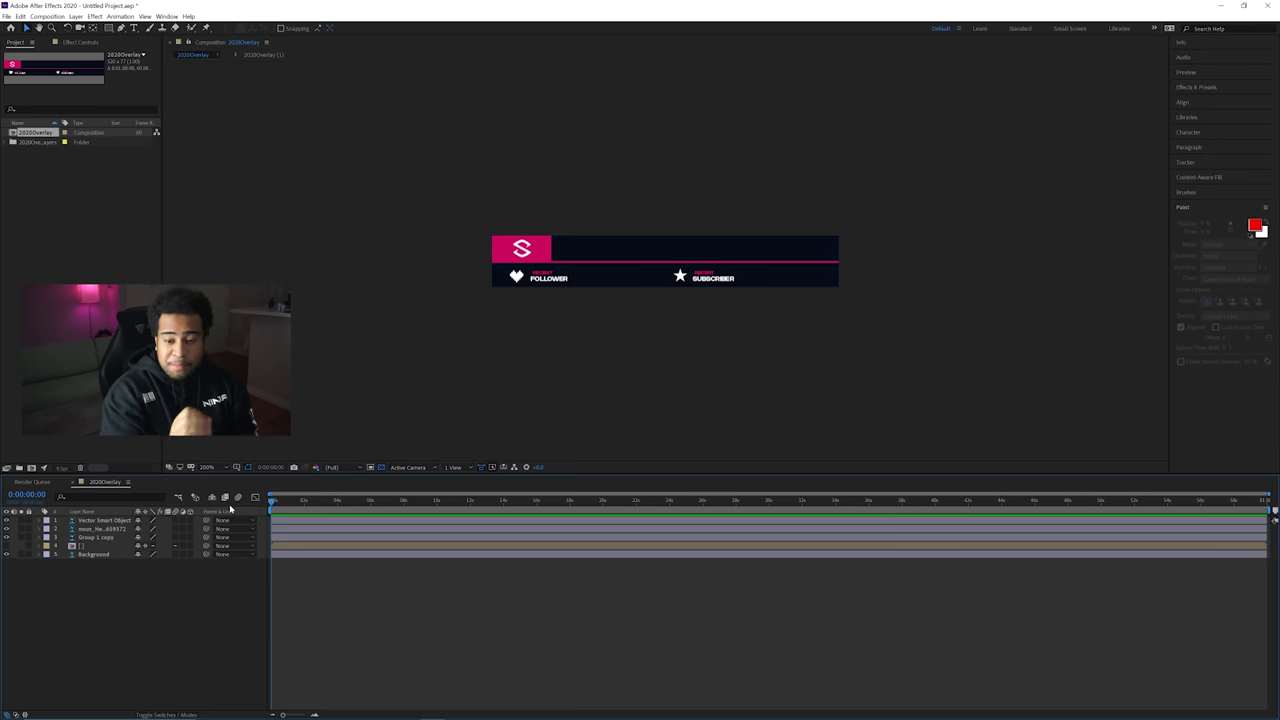
# Turn the heart icon layer and the Vector Smart Object layer into 3D layers, revealing the heart's position and rotation properties
pyautogui.click(105, 530)
pyautogui.press('p')
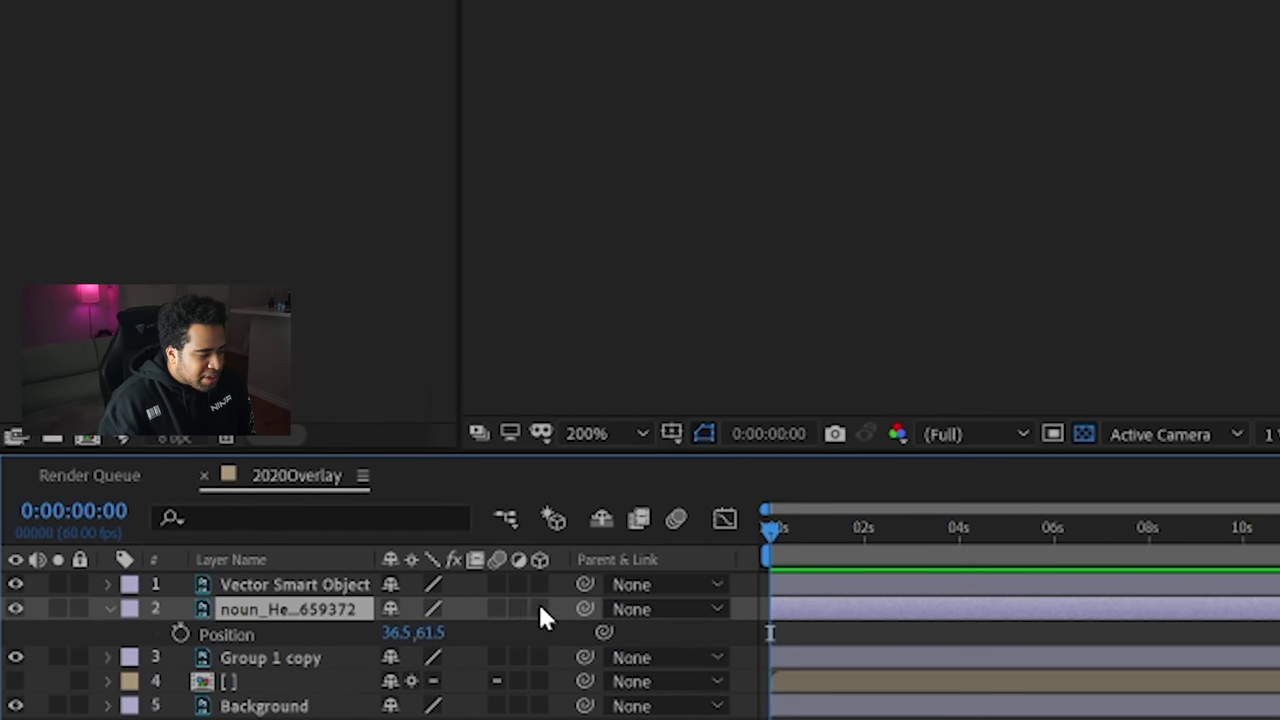
pyautogui.click(540, 608)
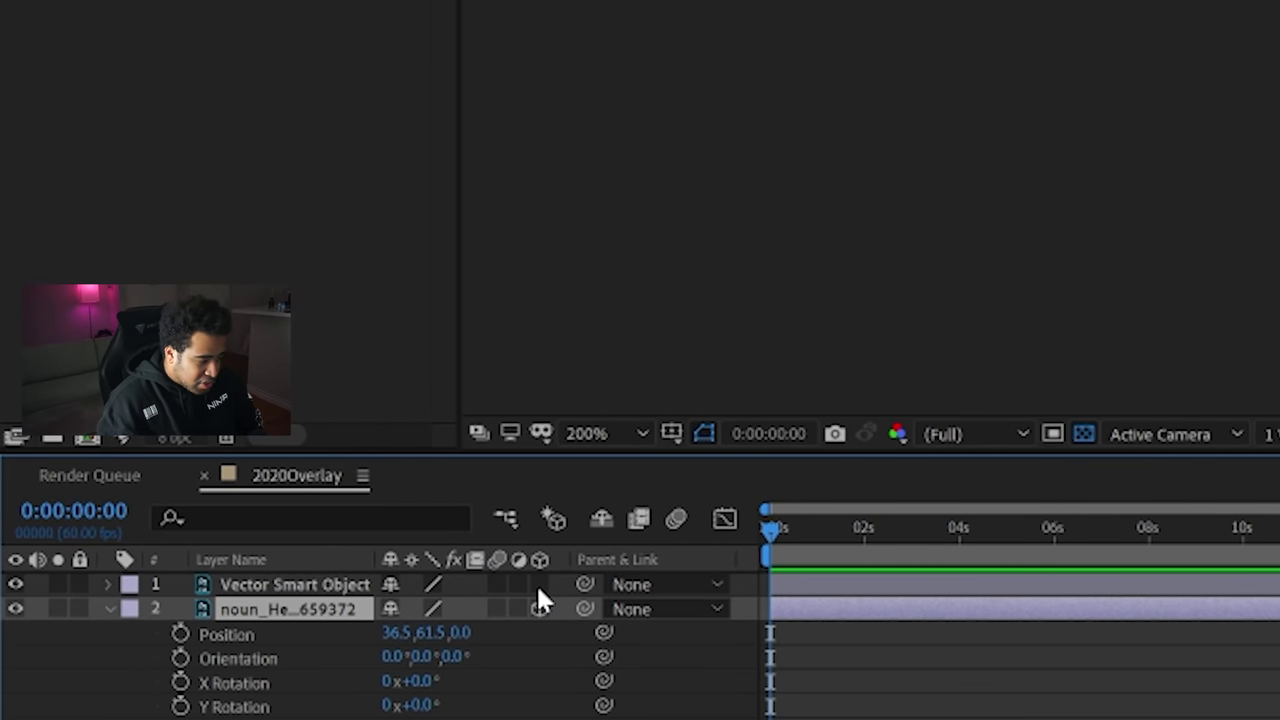
pyautogui.click(540, 585)
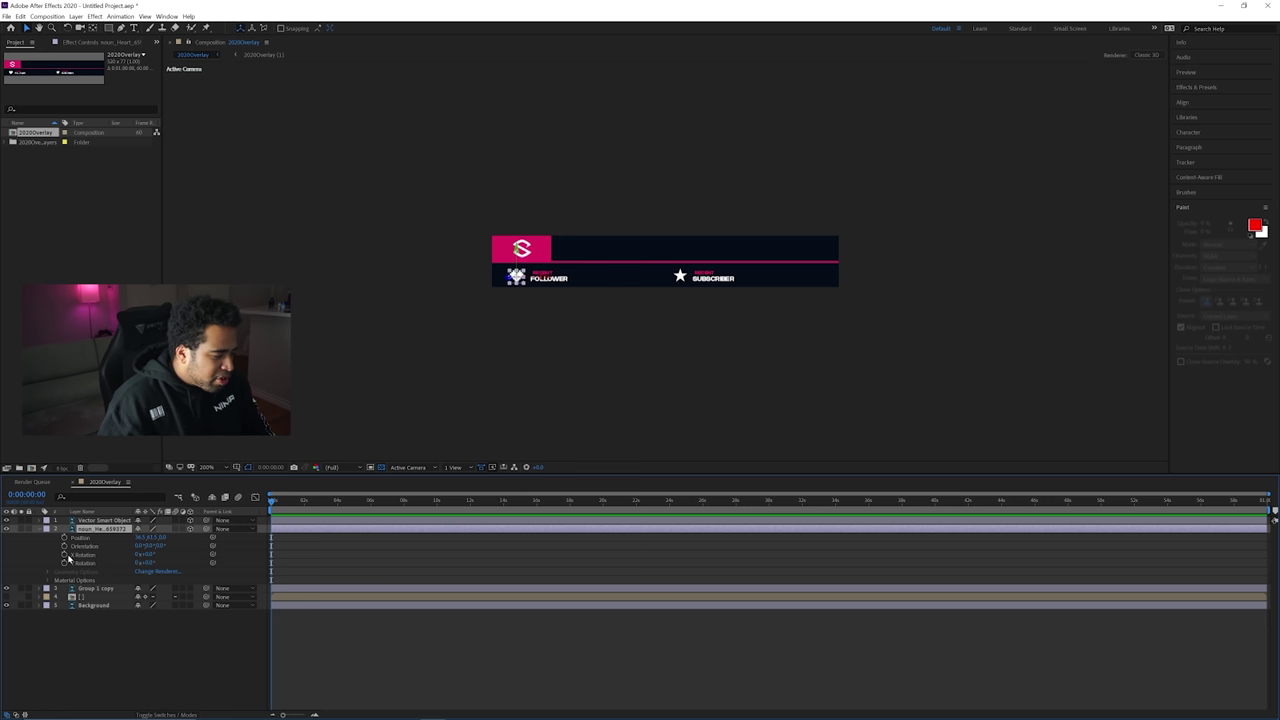
# Start keyframing the heart layer's Position, X Rotation and Y Rotation at the beginning of the composition
pyautogui.click(64, 538)
pyautogui.click(64, 555)
pyautogui.click(64, 563)
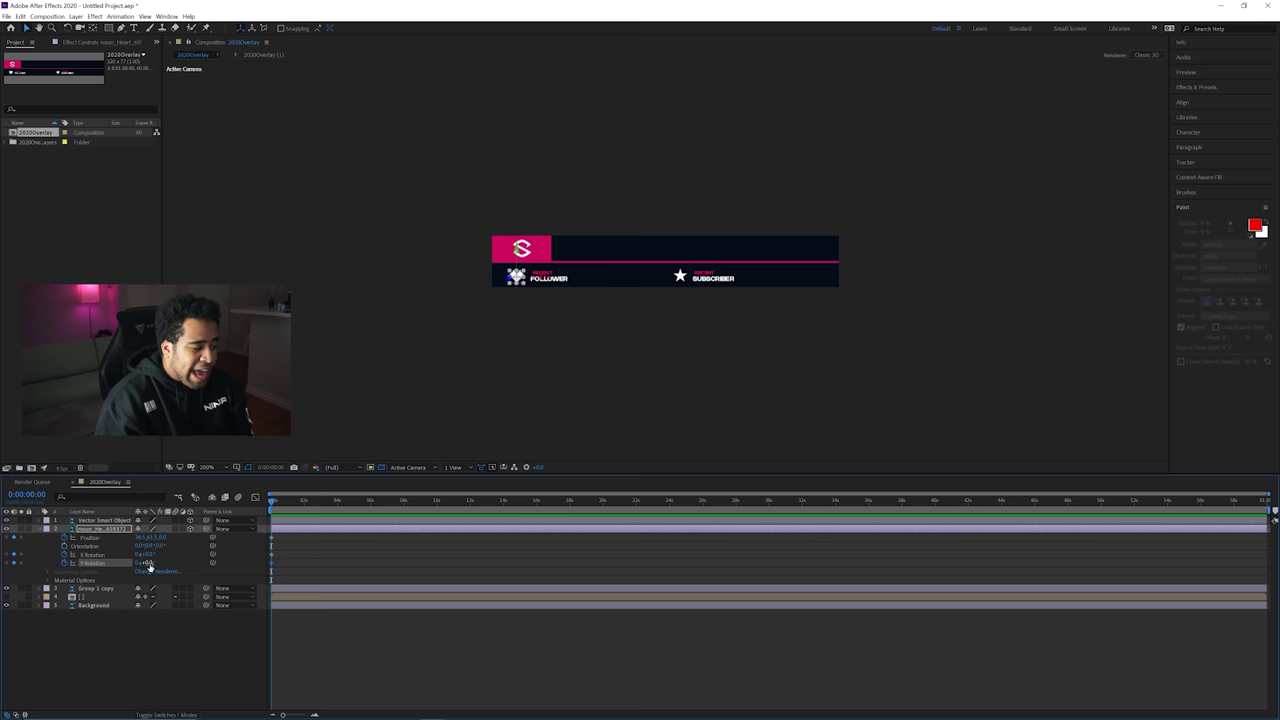
# Try a negative Y Rotation on the heart layer, and set it back to 0°
pyautogui.moveTo(146, 563); pyautogui.dragTo(127, 563)
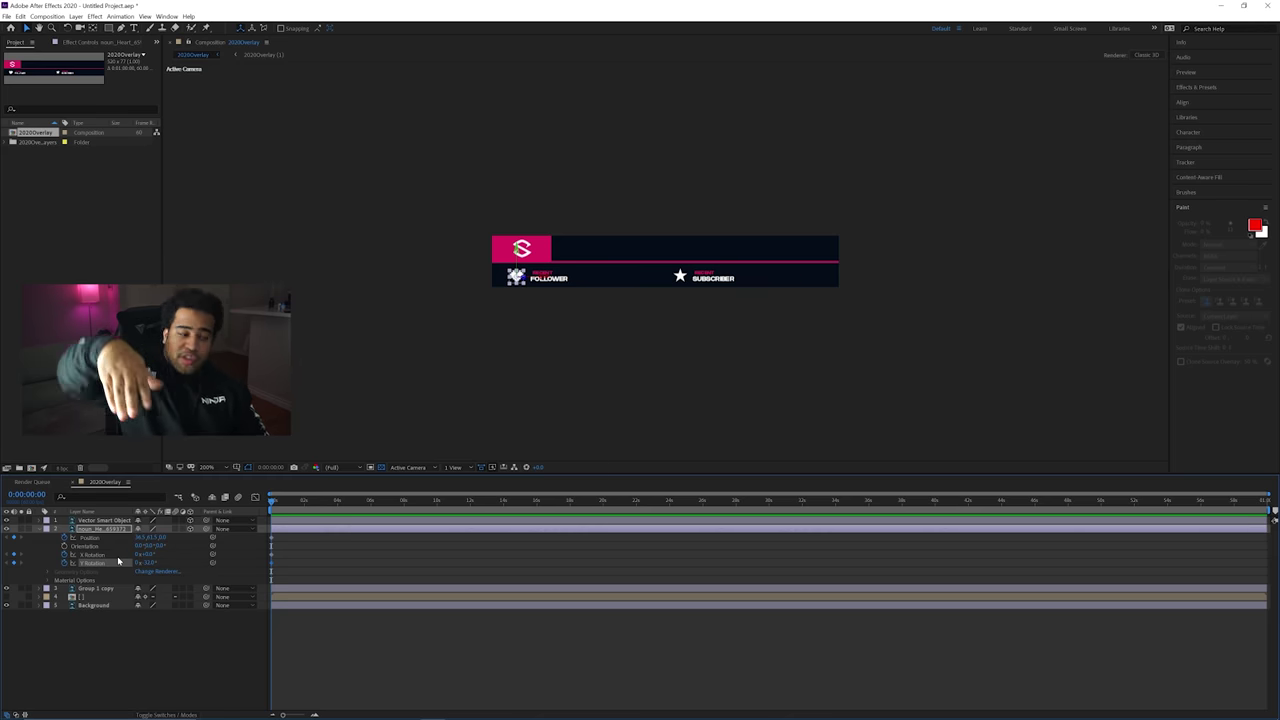
pyautogui.moveTo(140, 563); pyautogui.dragTo(150, 563)
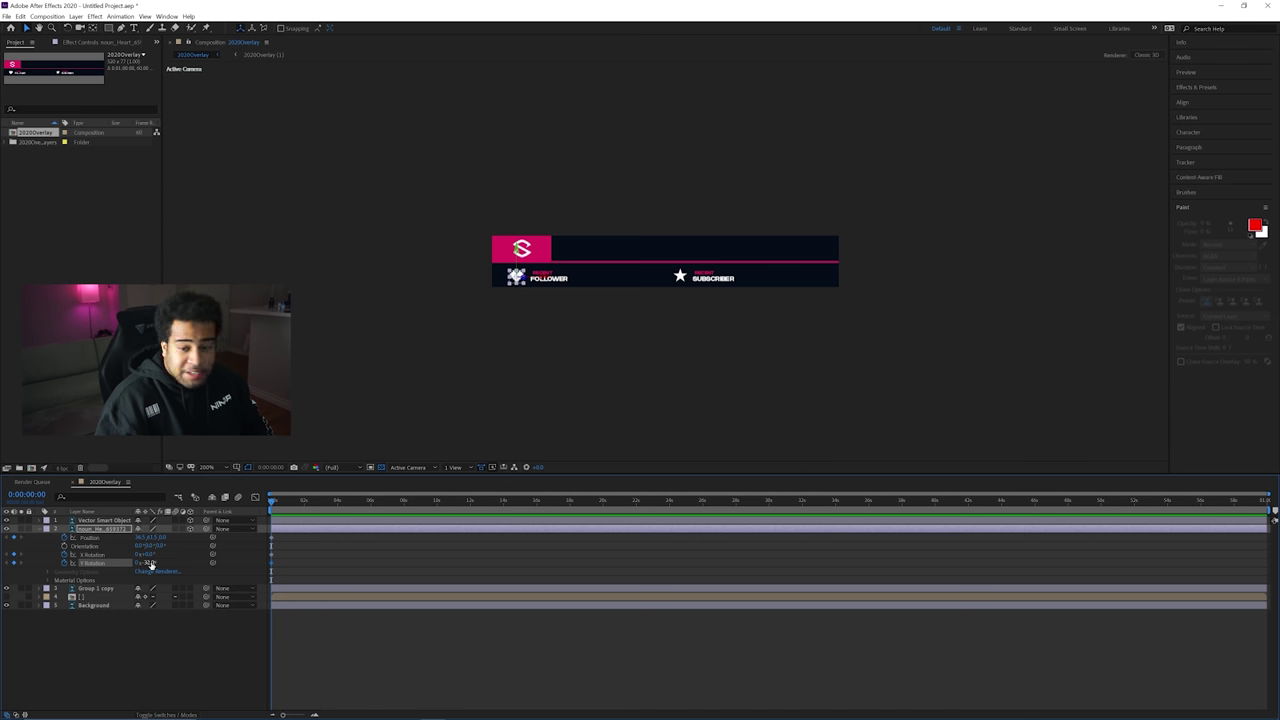
pyautogui.click(150, 564)
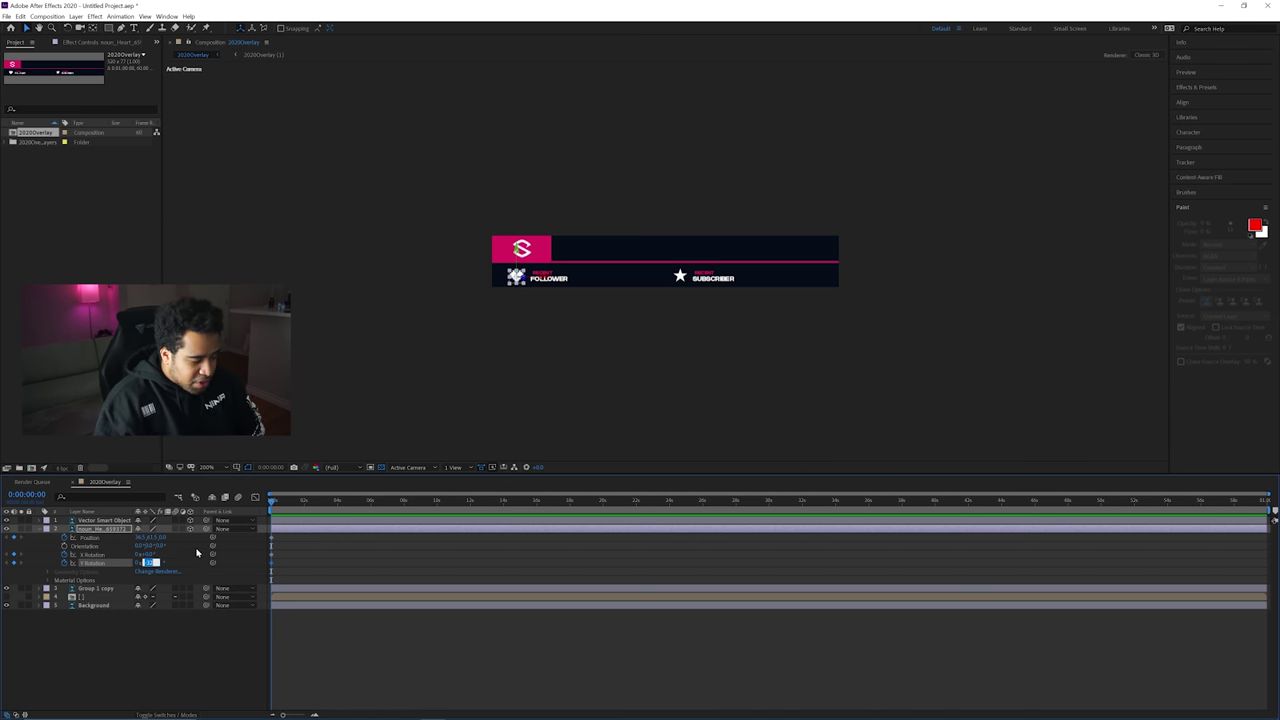
pyautogui.press('Return')
# Move the current time to 0:00:03:59 to place the heart layer's next rotation keyframe
pyautogui.moveTo(272, 501); pyautogui.dragTo(337, 505)
pyautogui.moveTo(150, 545); pyautogui.dragTo(157, 527)
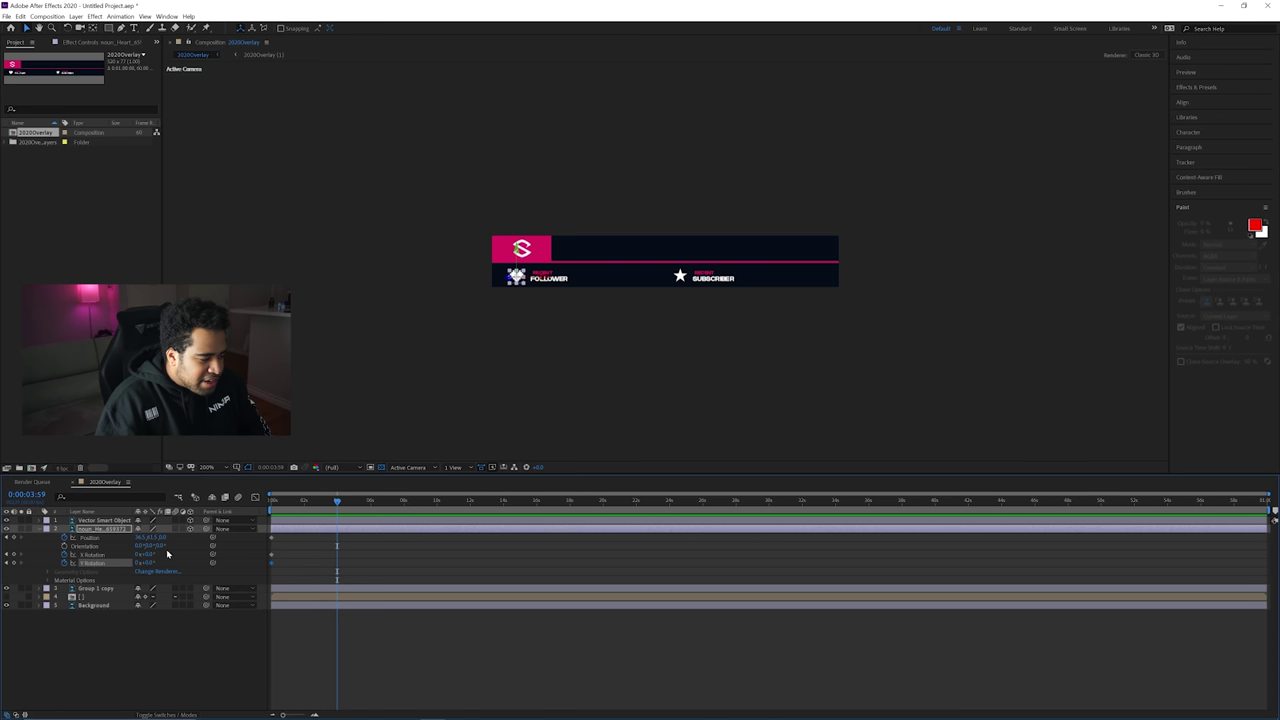